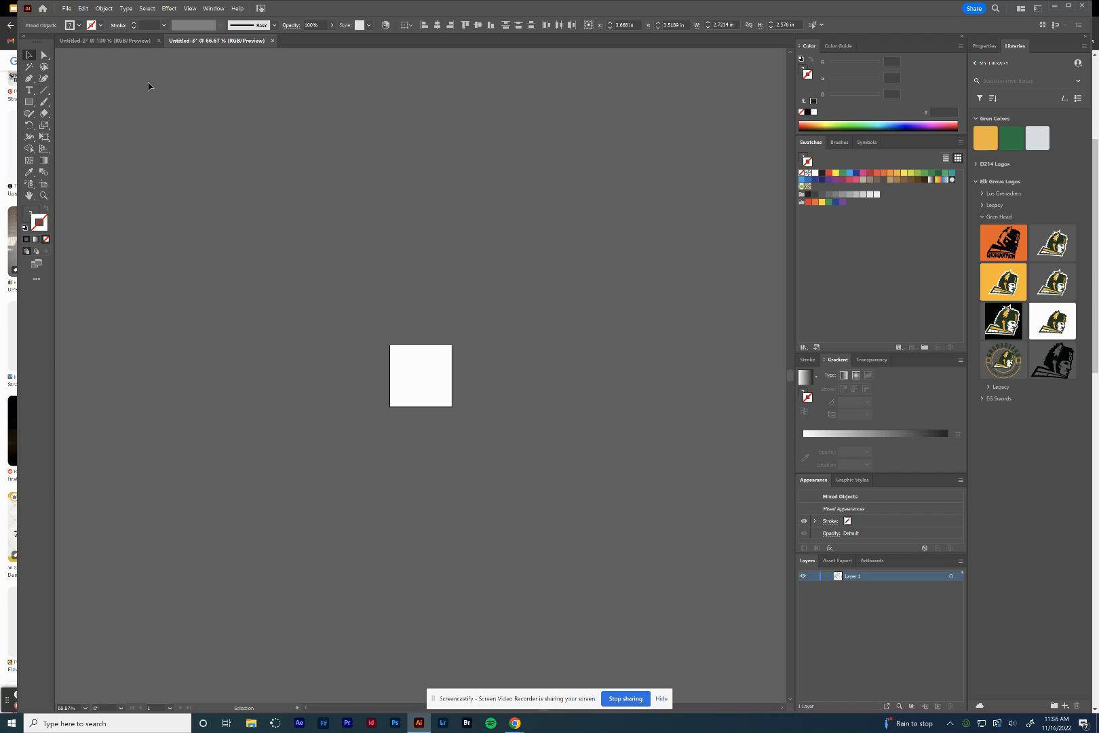
Create a new 2 x 2 in print document in RGB color with 300 ppi raster effects
left_click(68, 8)
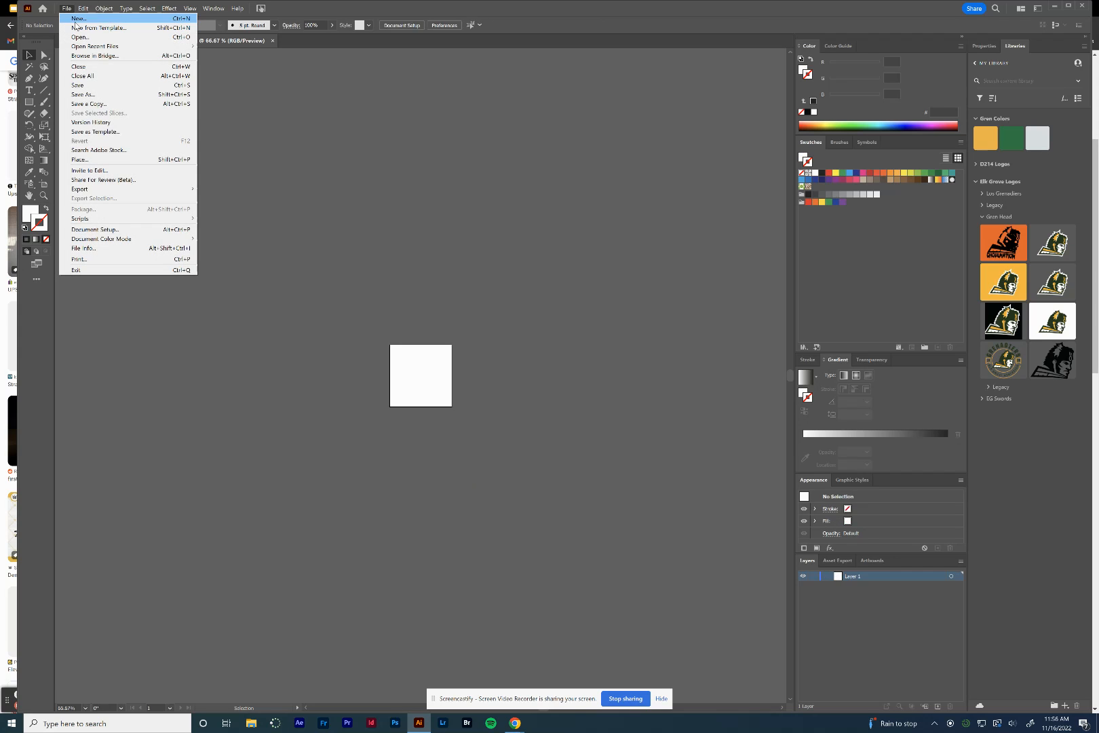
left_click(78, 19)
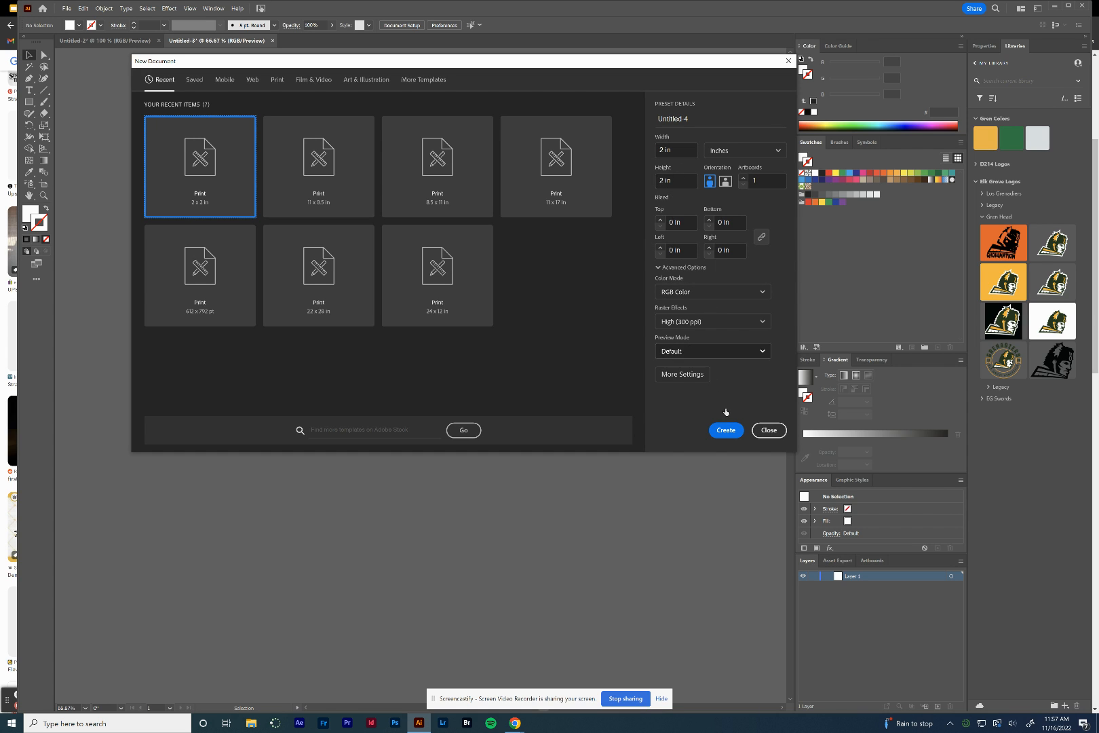
left_click(724, 430)
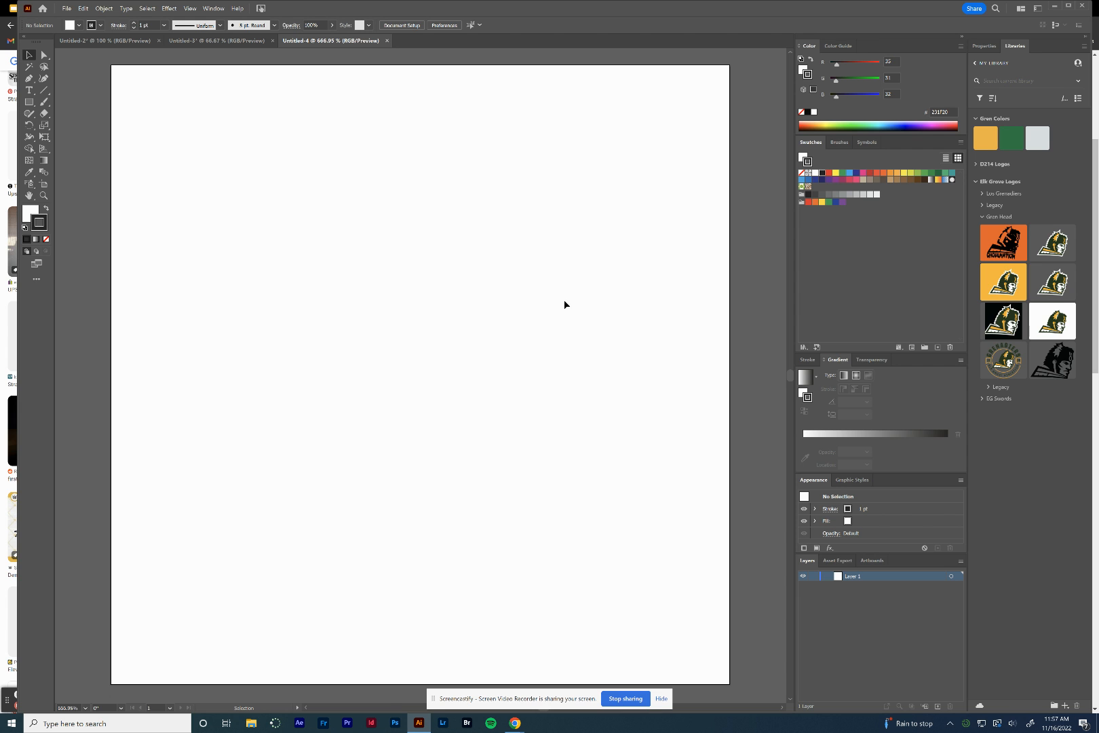
Paste the copied black-and-white flower-headed creature artwork into the new document
key("ctrl+v")
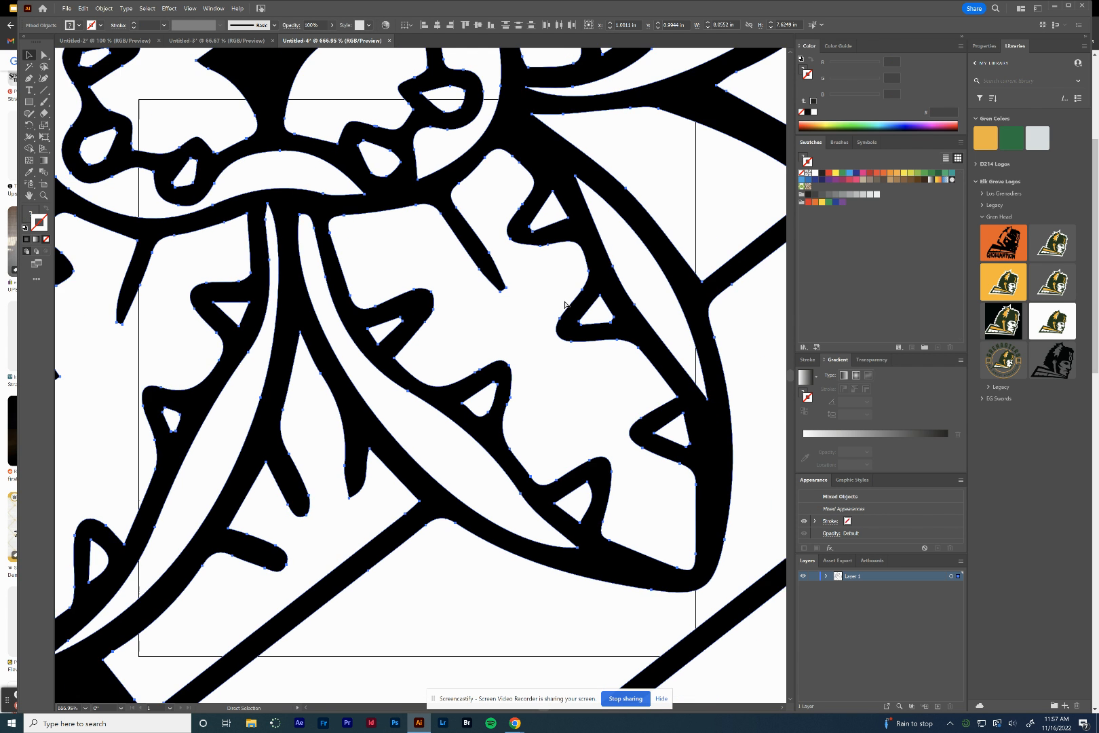
key("ctrl+minus")
key("ctrl+minus")
key("ctrl+minus")
key("ctrl+minus")
key("ctrl+minus")
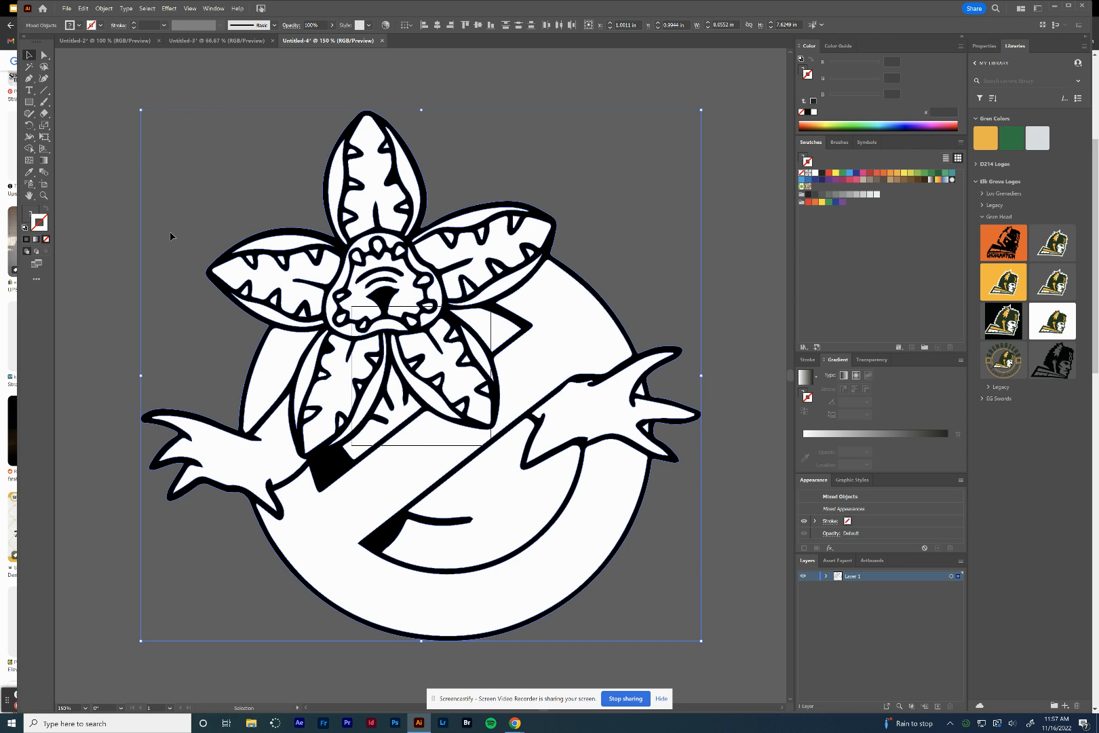
Scale the pasted artwork down to about 1.86 x 1.76 in and centre it on the artboard
left_click_drag(139, 108, 498, 467)
left_click_drag(674, 570, 496, 374)
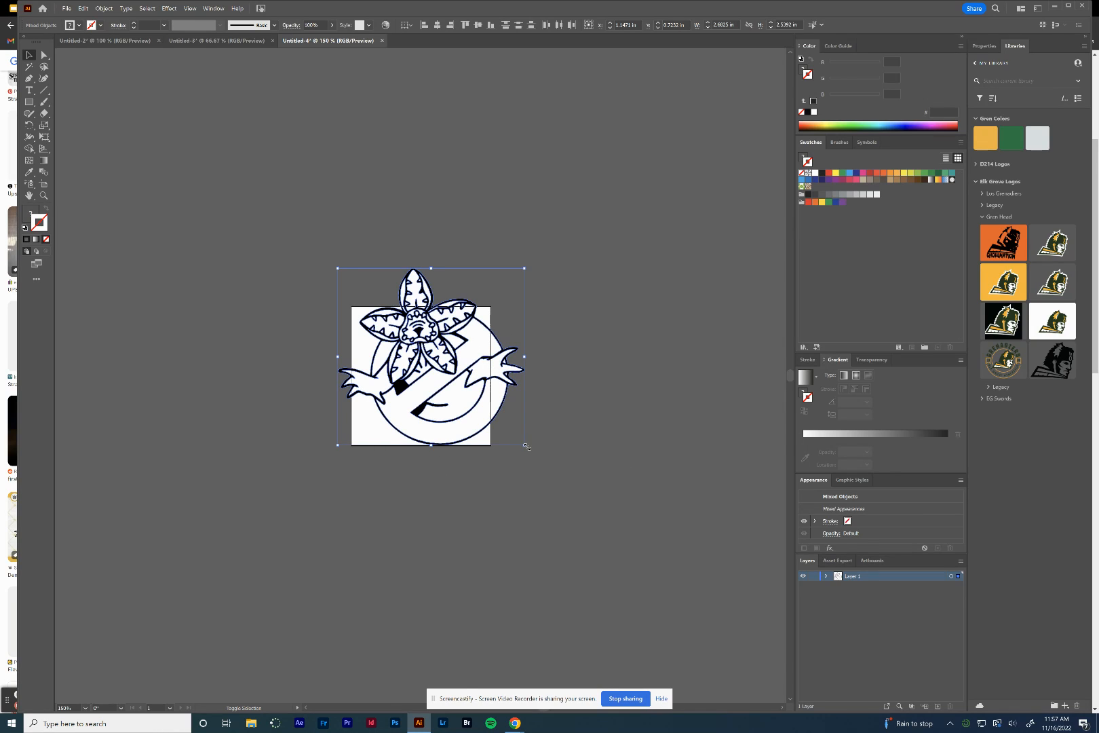
left_click_drag(525, 445, 475, 392)
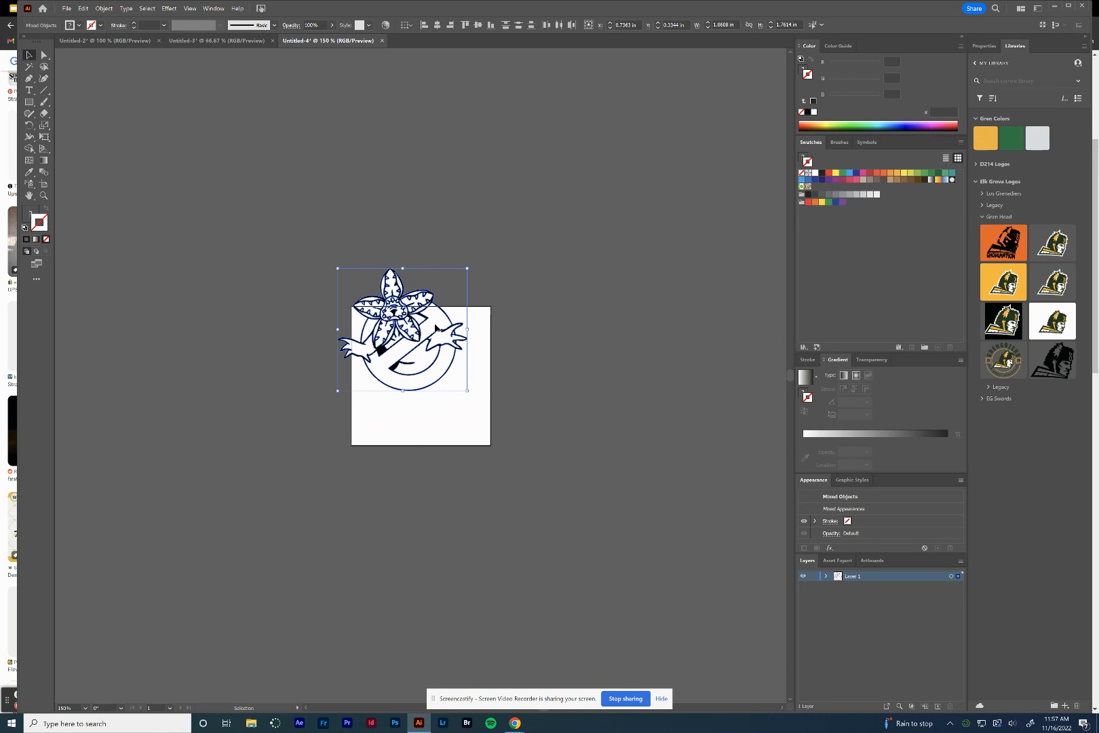
left_click_drag(440, 333, 450, 370)
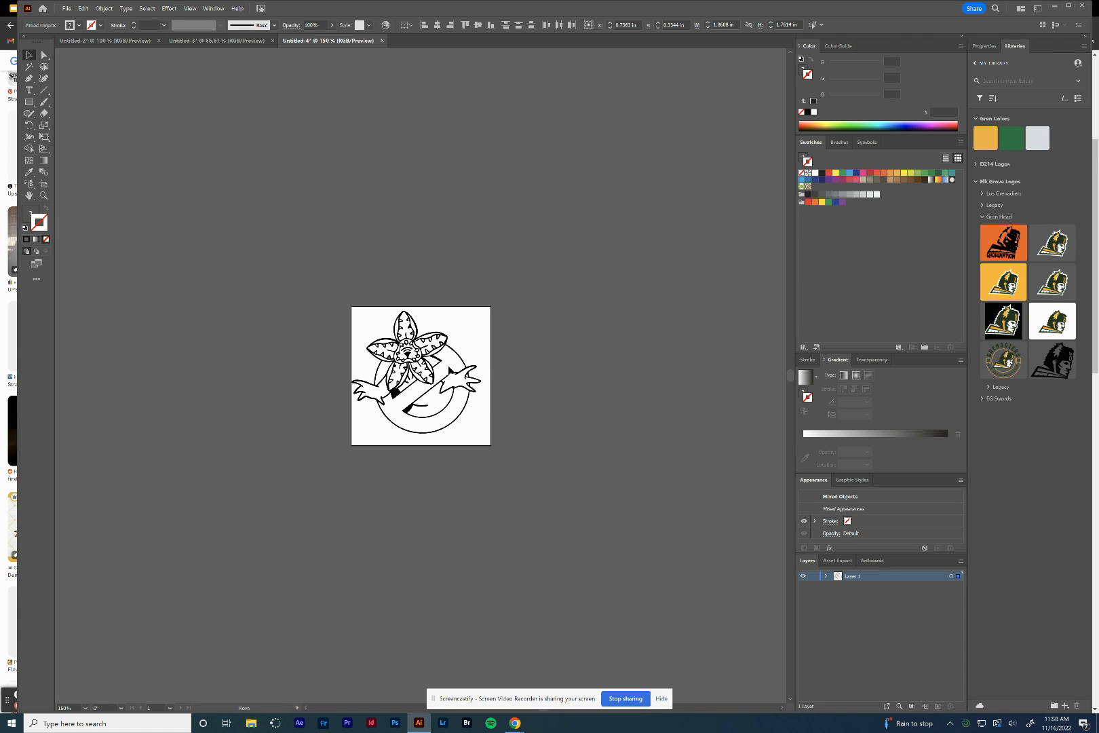
left_click(569, 411)
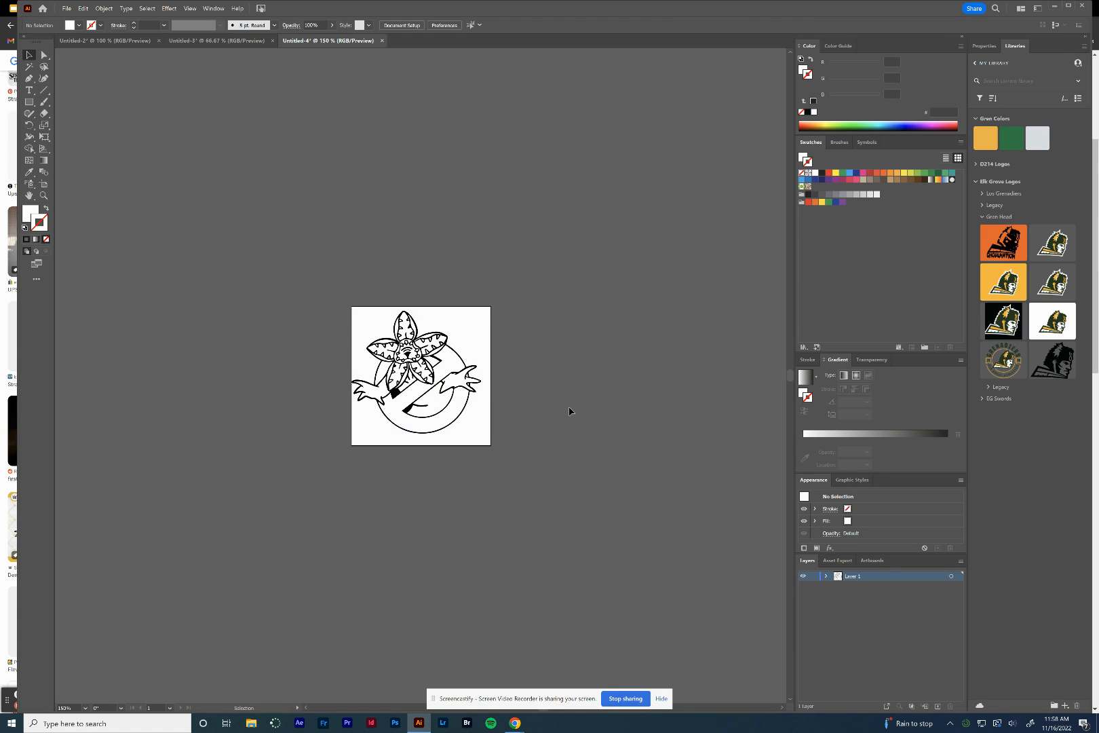
left_click_drag(282, 265, 507, 465)
left_click_drag(433, 377, 436, 376)
left_click(646, 416)
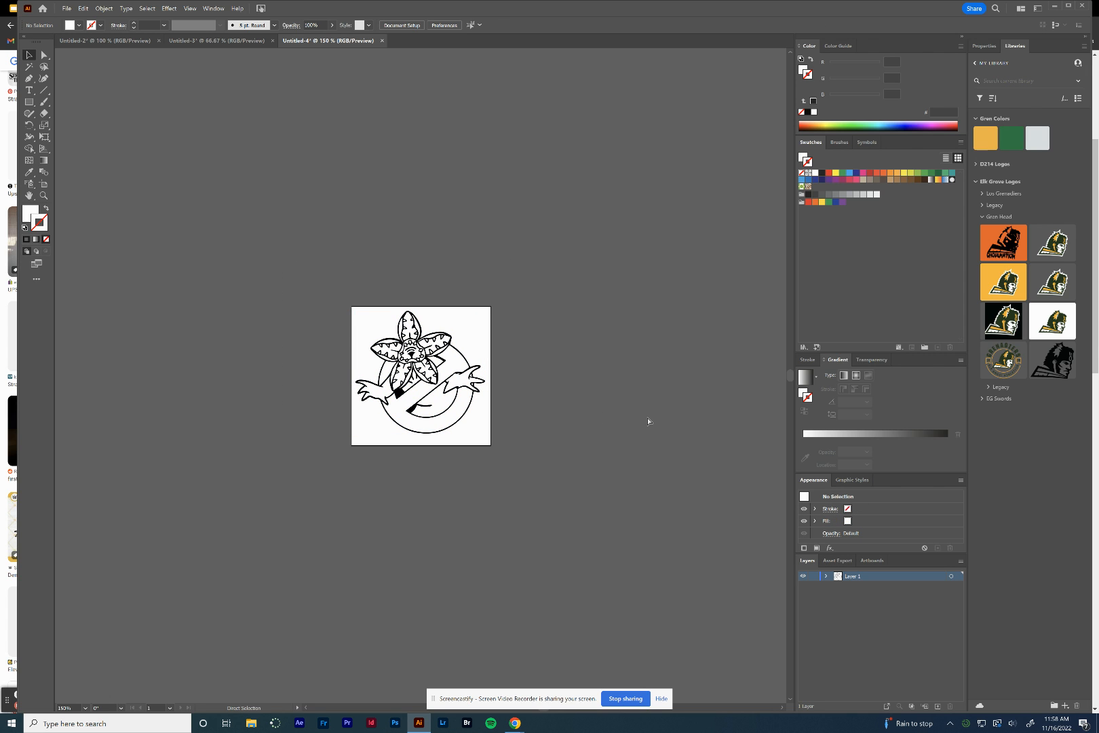
key("ctrl+equal")
key("ctrl+equal")
key("ctrl+equal")
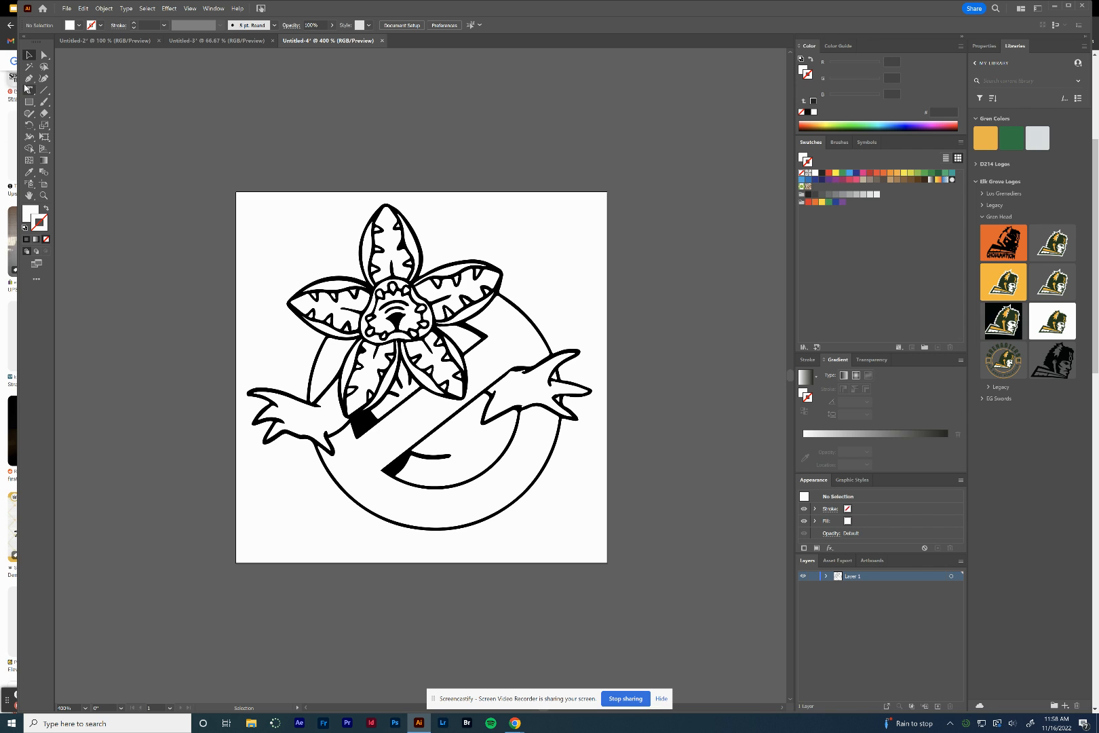
Select all the black line art with the Magic Wand and change its fill to CMYK Red
left_click(30, 66)
left_click(344, 280)
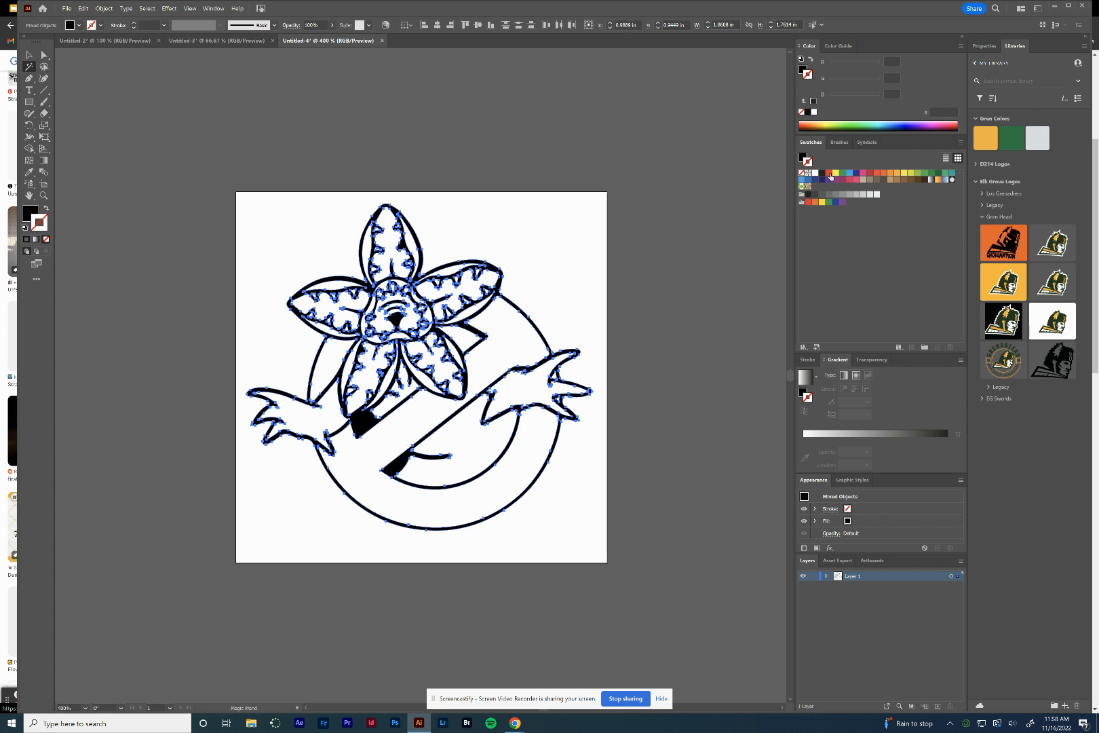
left_click(829, 173)
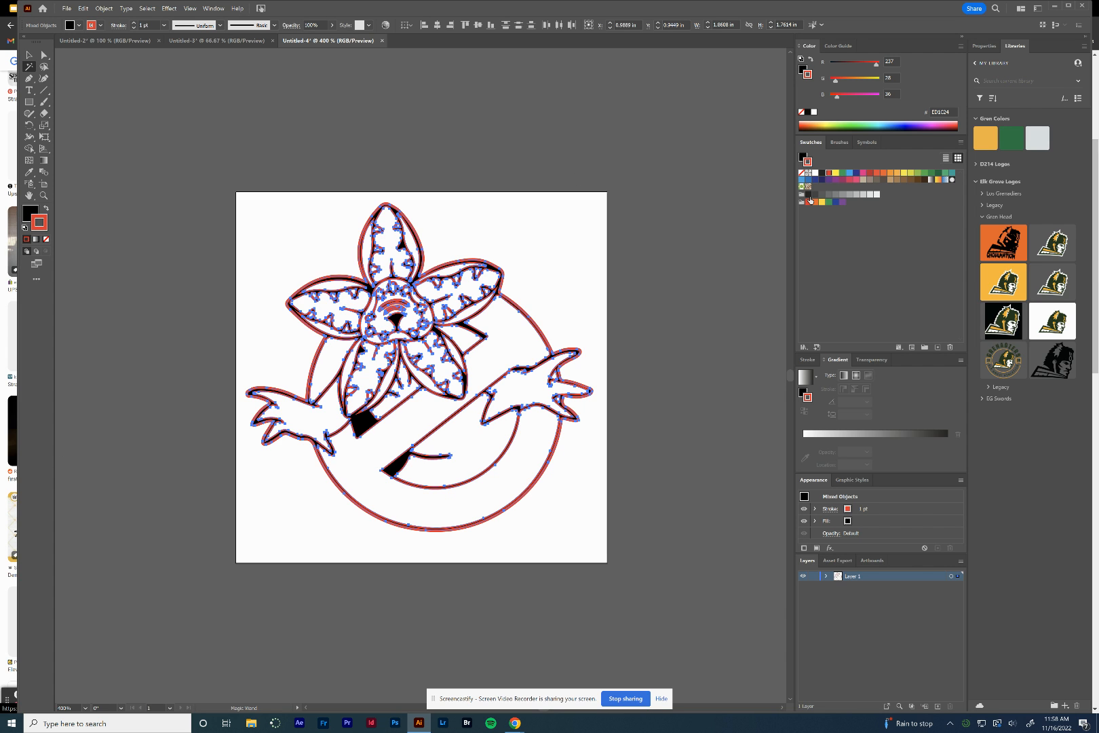
left_click(33, 213)
key("ctrl+z")
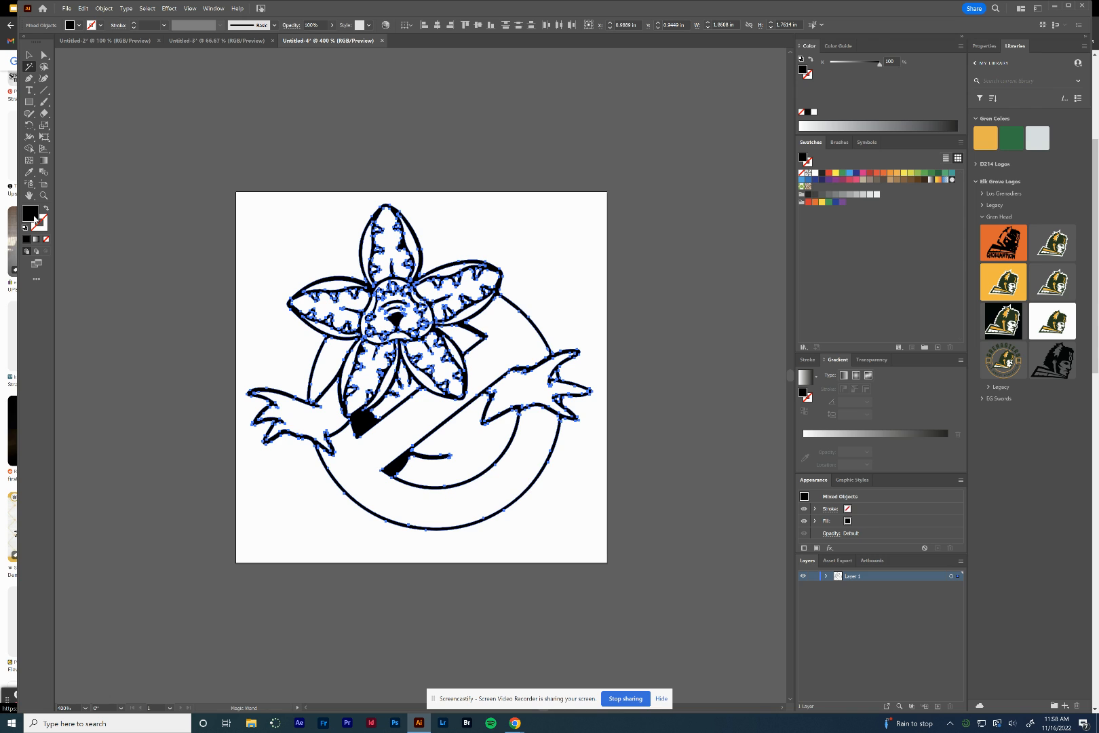
left_click(830, 174)
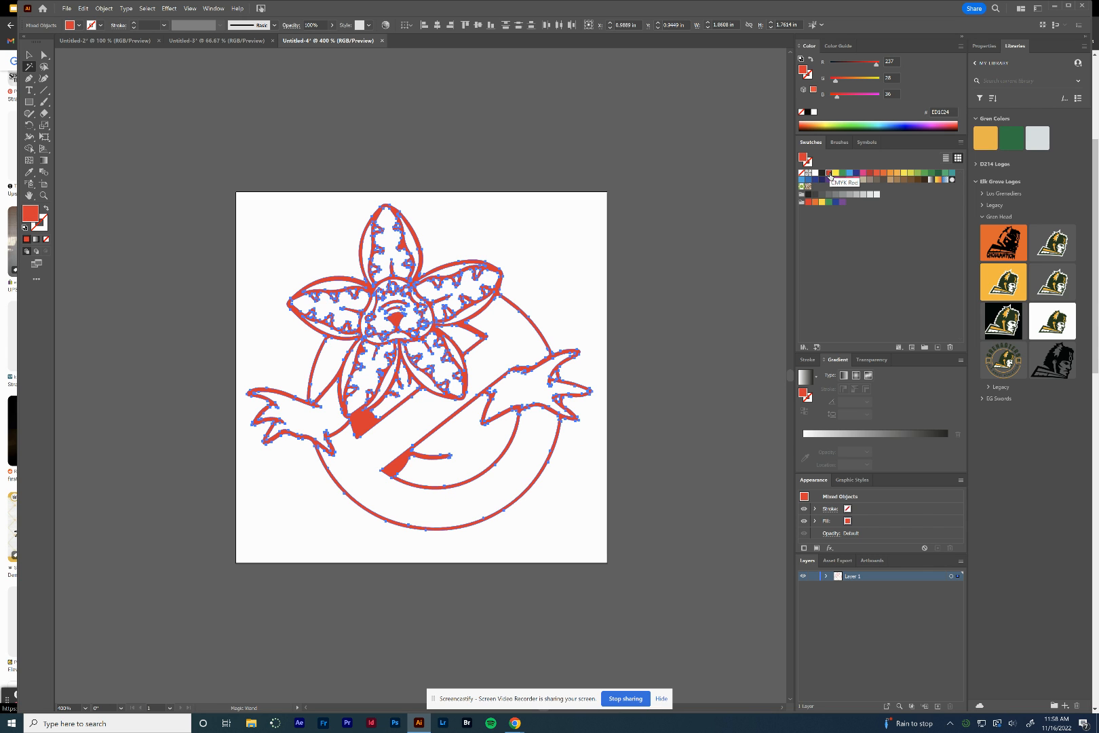
Select all the white areas of the artwork with the Magic Wand and fill them with the black swatch 231F20
key("ctrl+z")
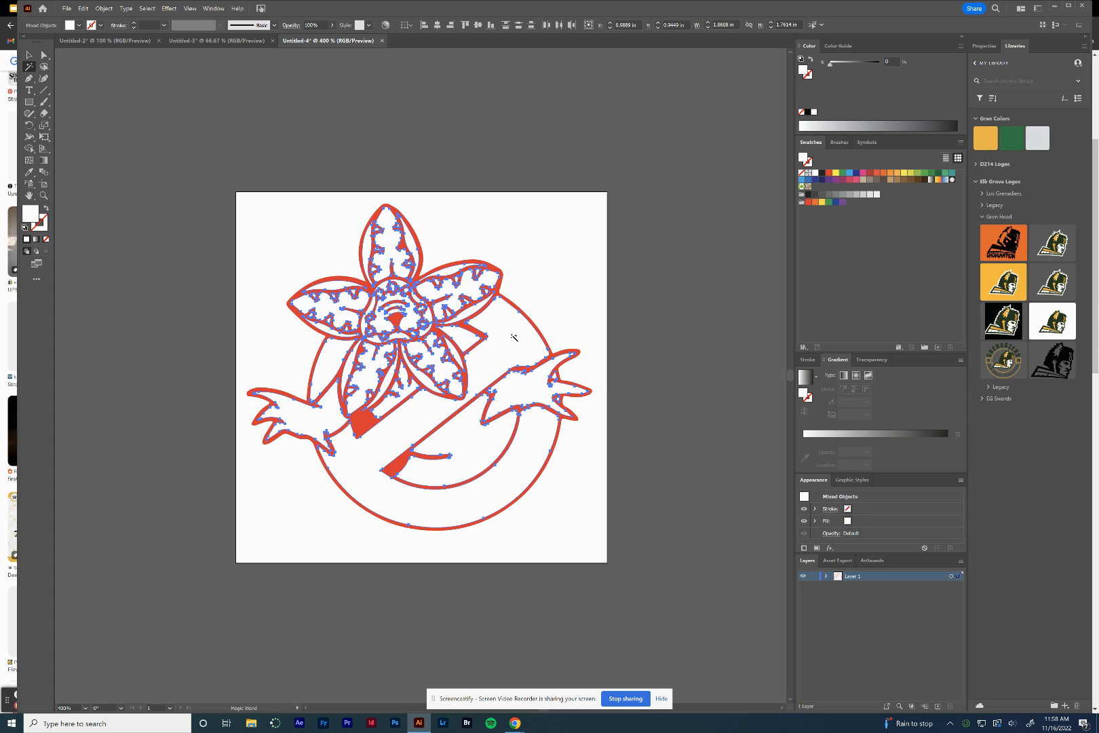
left_click(821, 174)
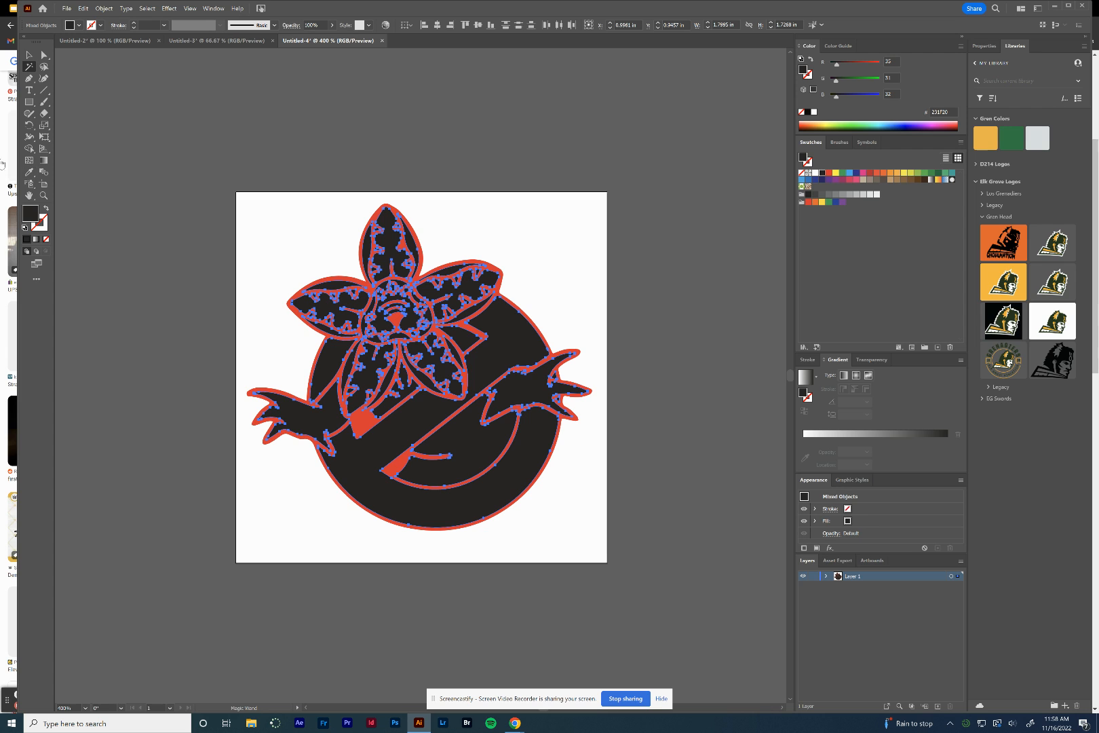
left_click(28, 56)
left_click(146, 165)
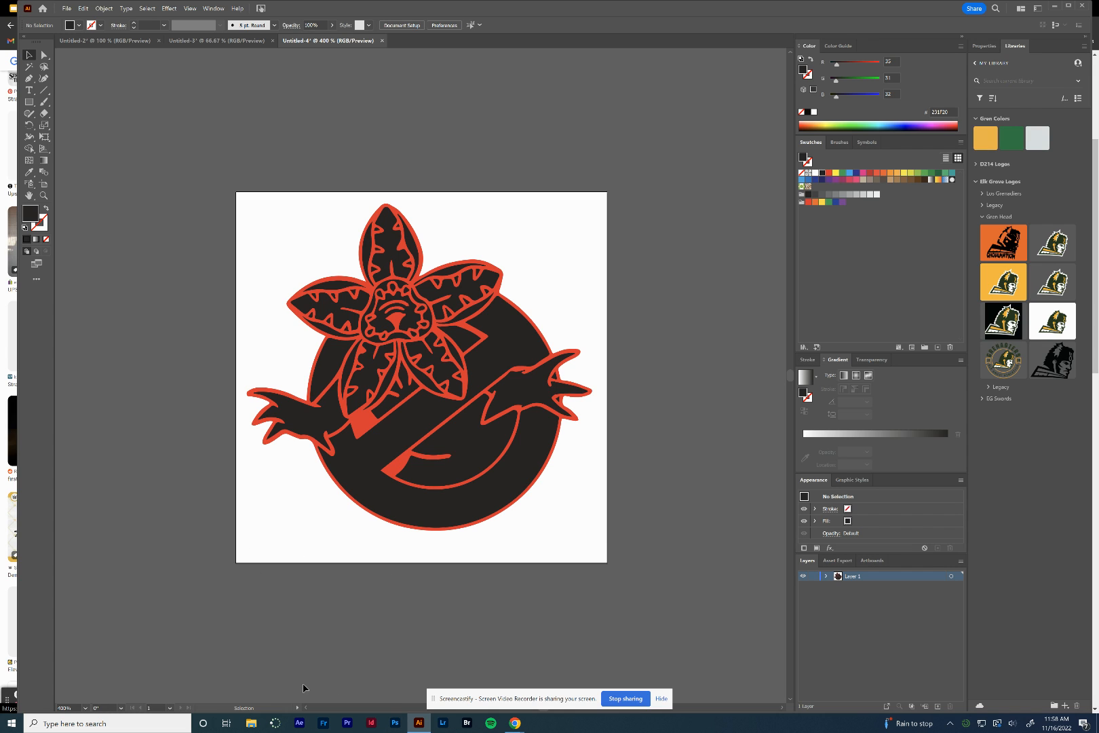
Draw a black square about 2 in wide covering the whole artboard behind the red line art
left_click(29, 102)
left_click_drag(235, 191, 608, 563)
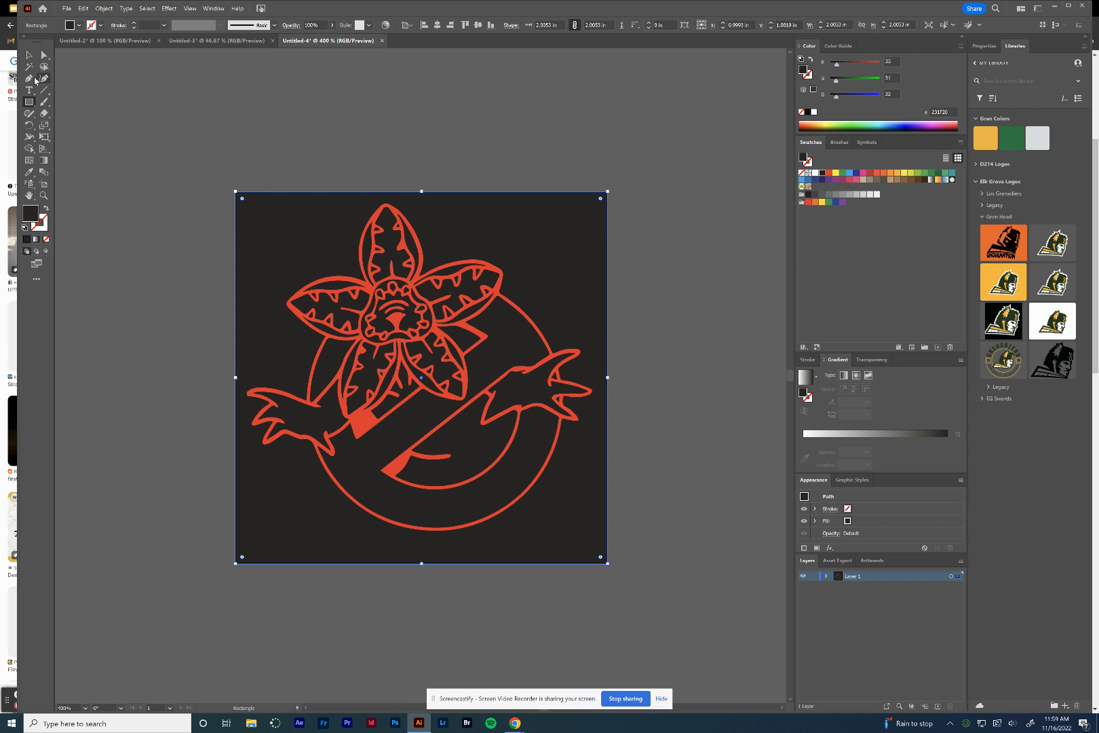
Select all the red line art with the Magic Wand, fill it with white and deselect it
left_click(30, 68)
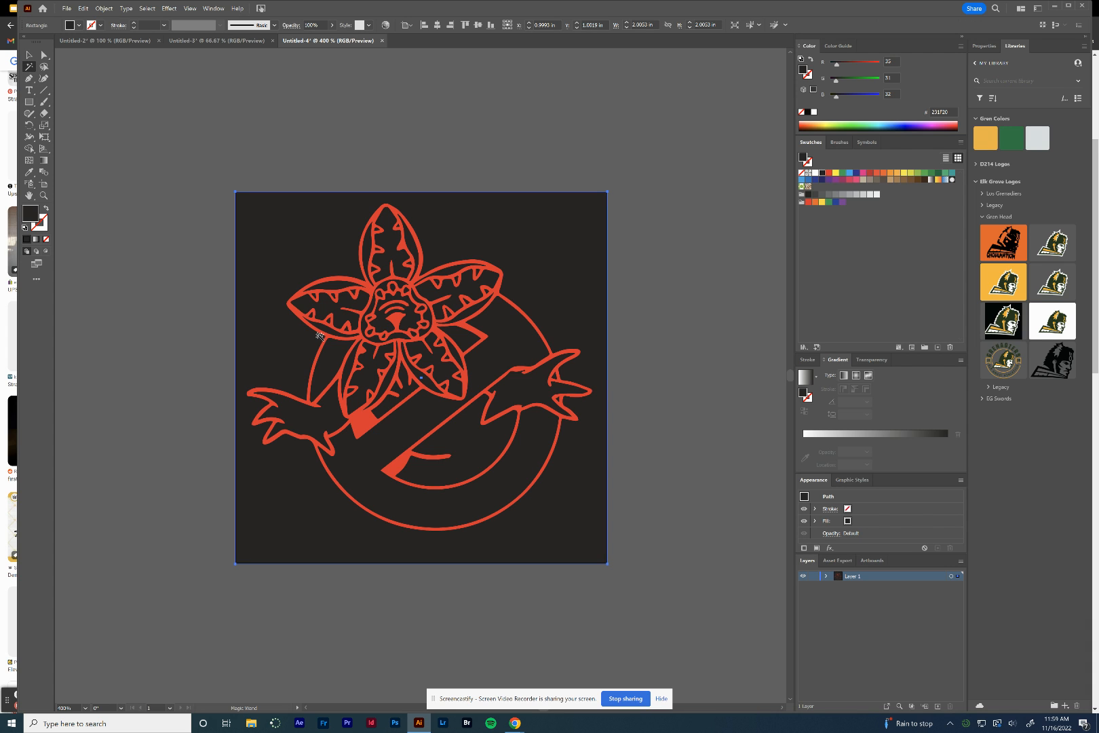
left_click(327, 335)
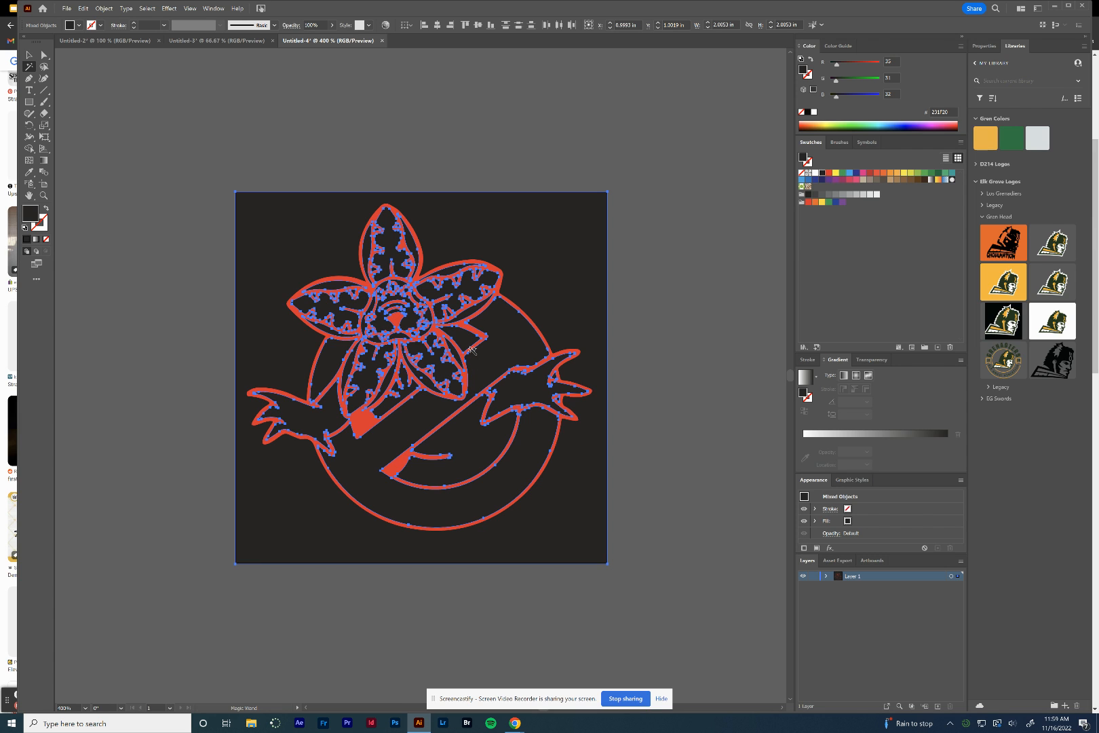
left_click(655, 314)
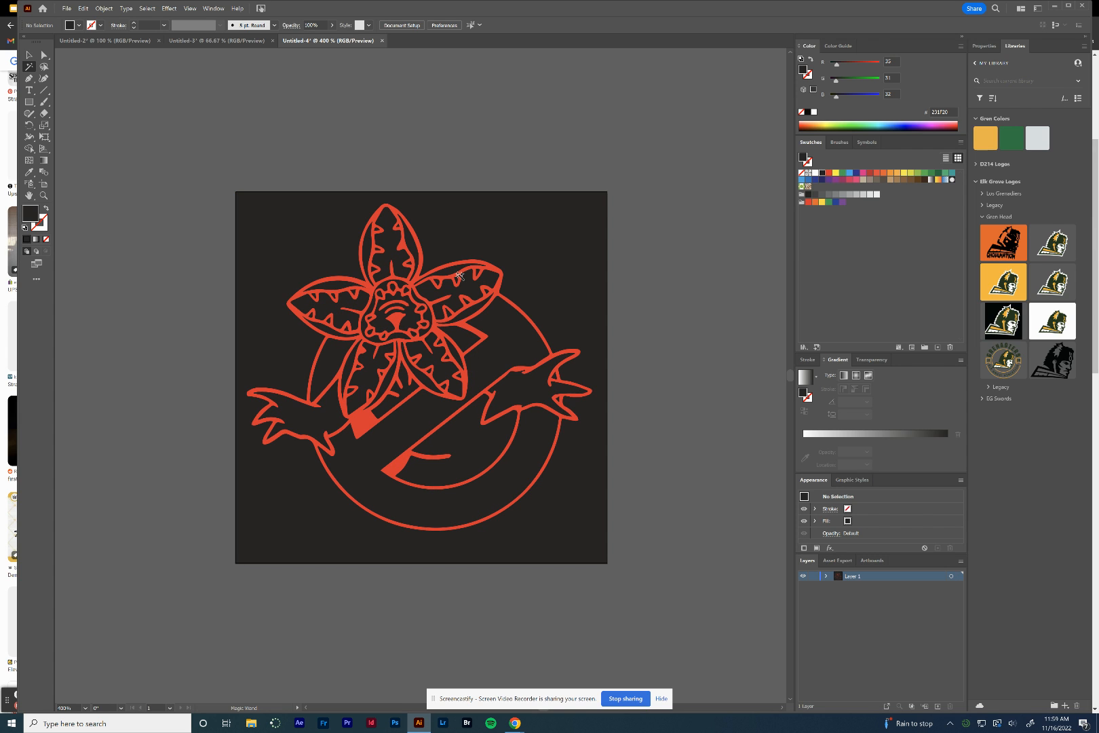
key("ctrl+a")
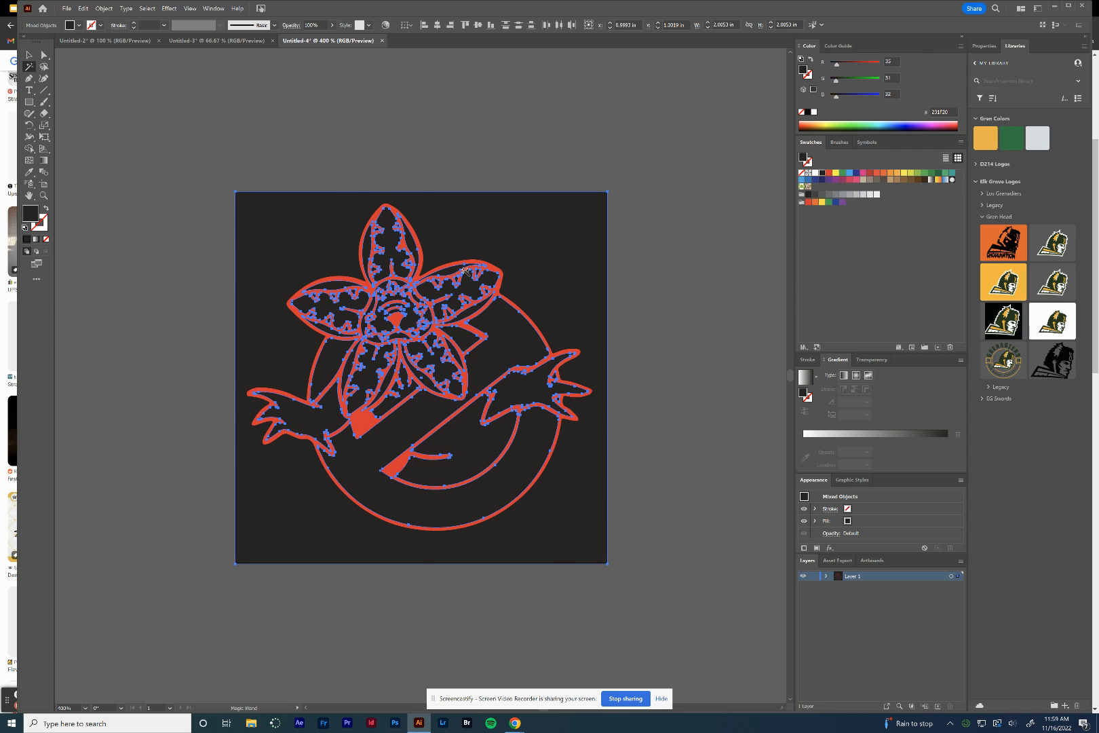
key("ctrl+=")
key("ctrl+=")
key("ctrl+=")
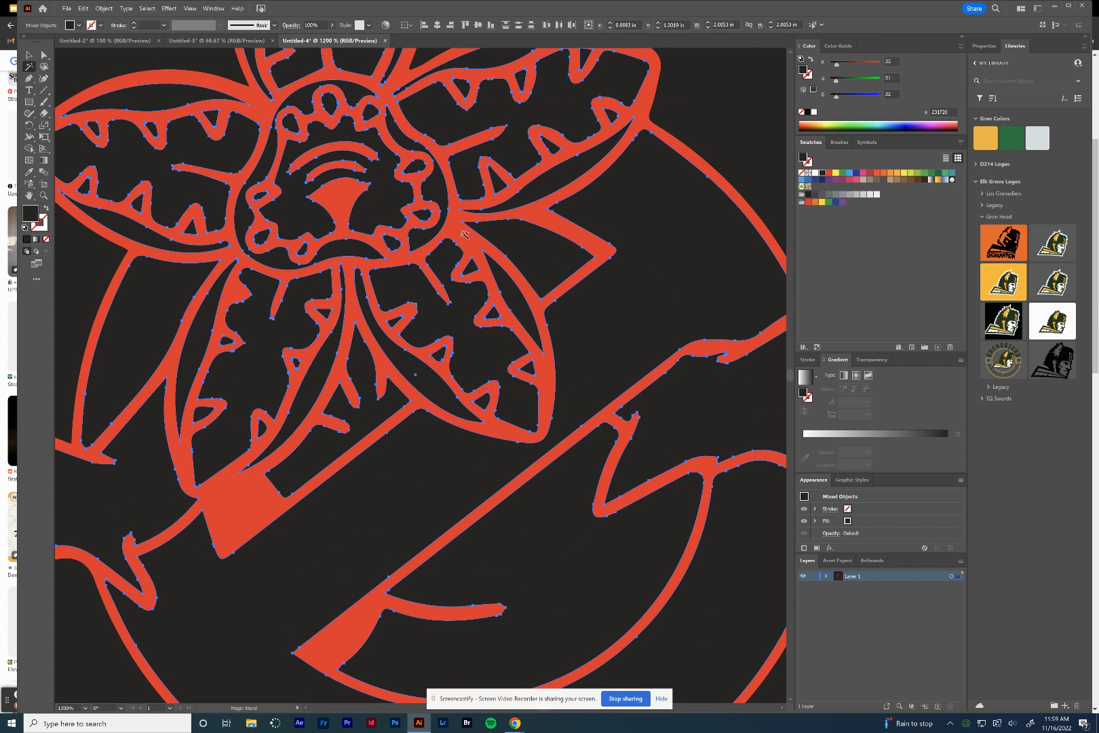
left_click(465, 235)
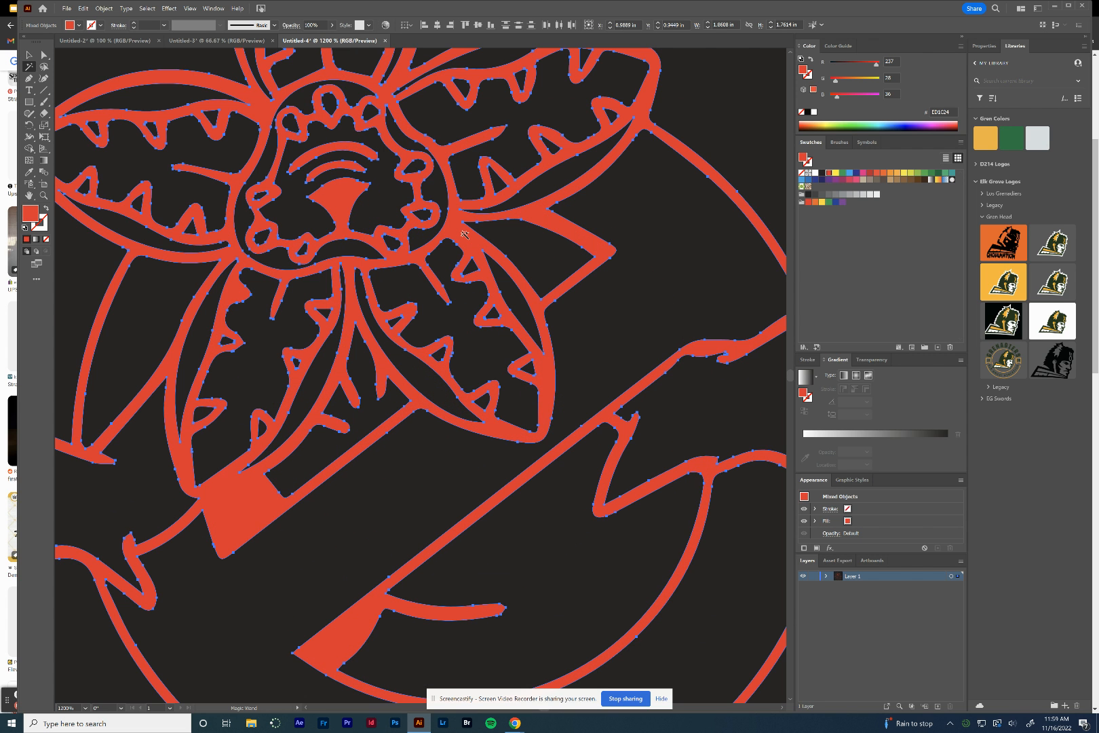
left_click(814, 112)
key("ctrl+minus")
key("ctrl+minus")
key("ctrl+minus")
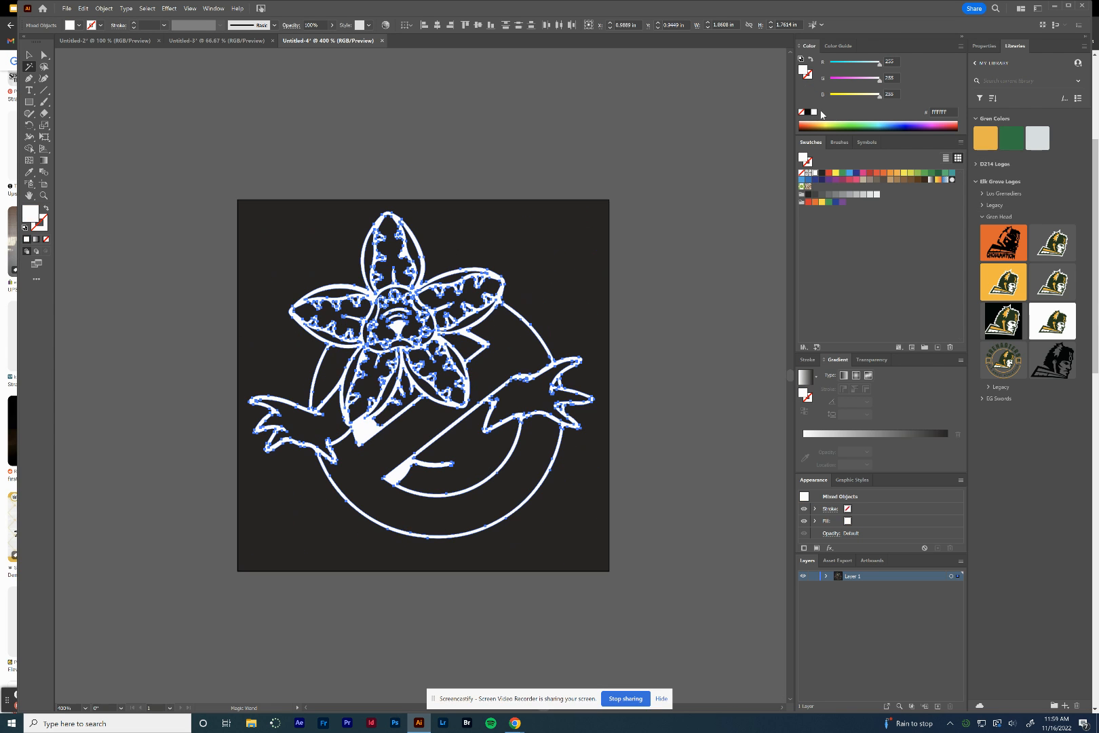
left_click(29, 55)
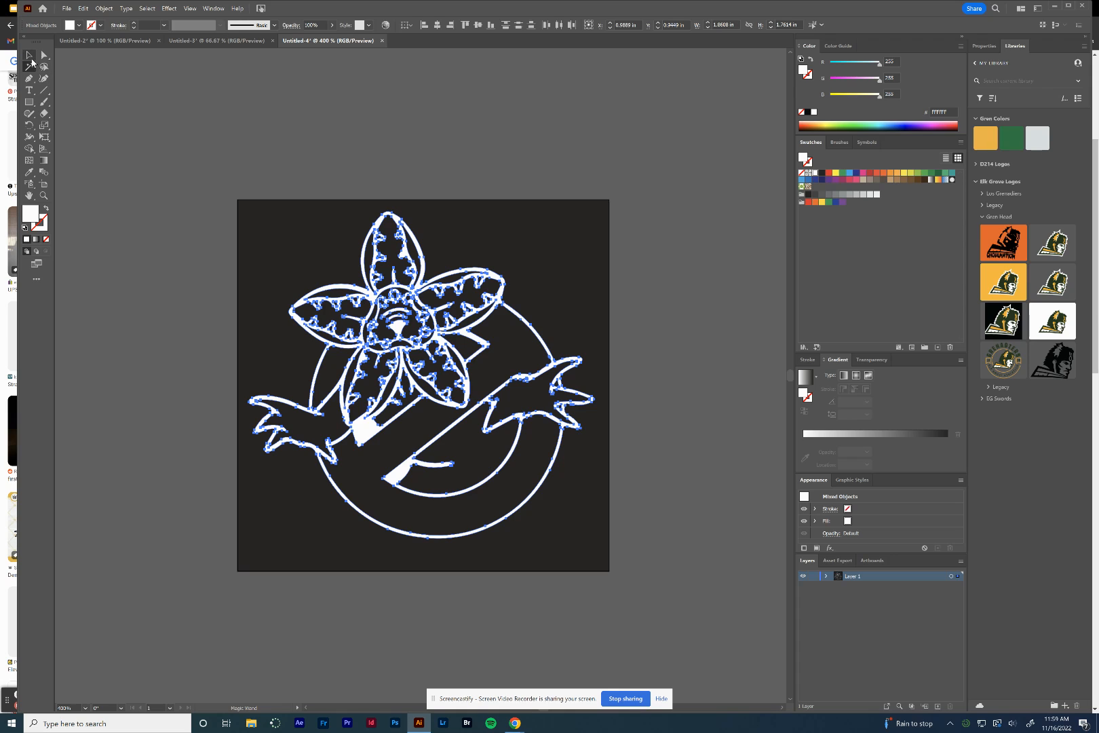
left_click(91, 152)
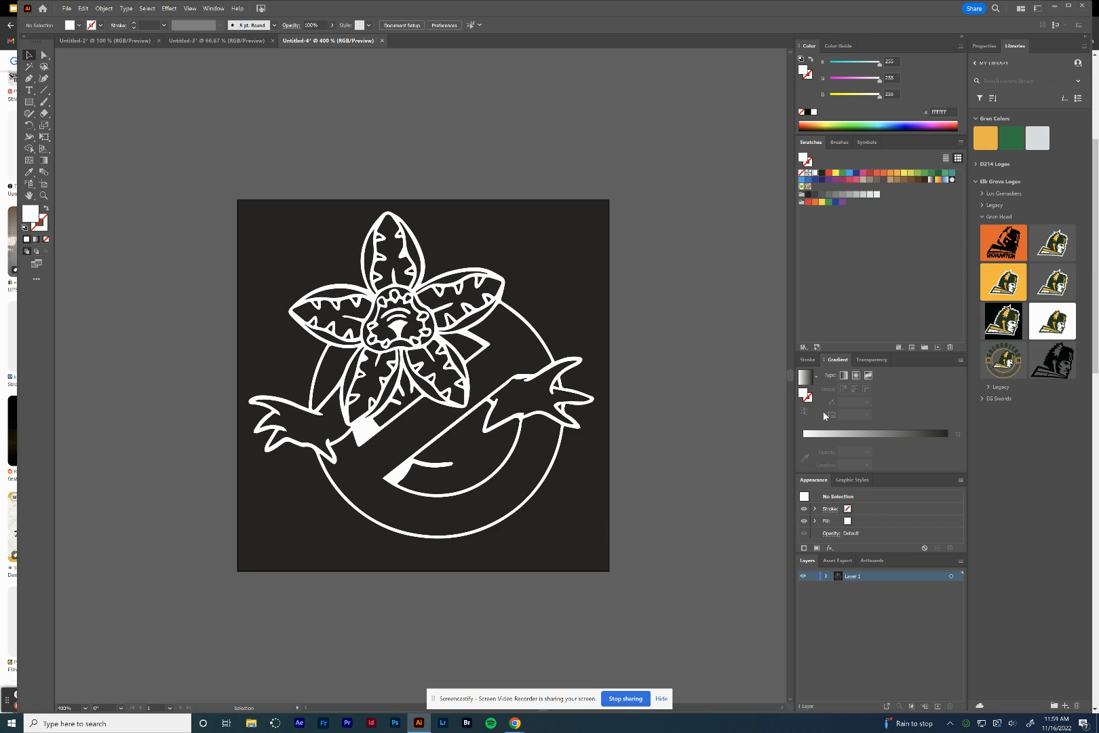
Rename the artwork's layer as Engraving
double_click(853, 576)
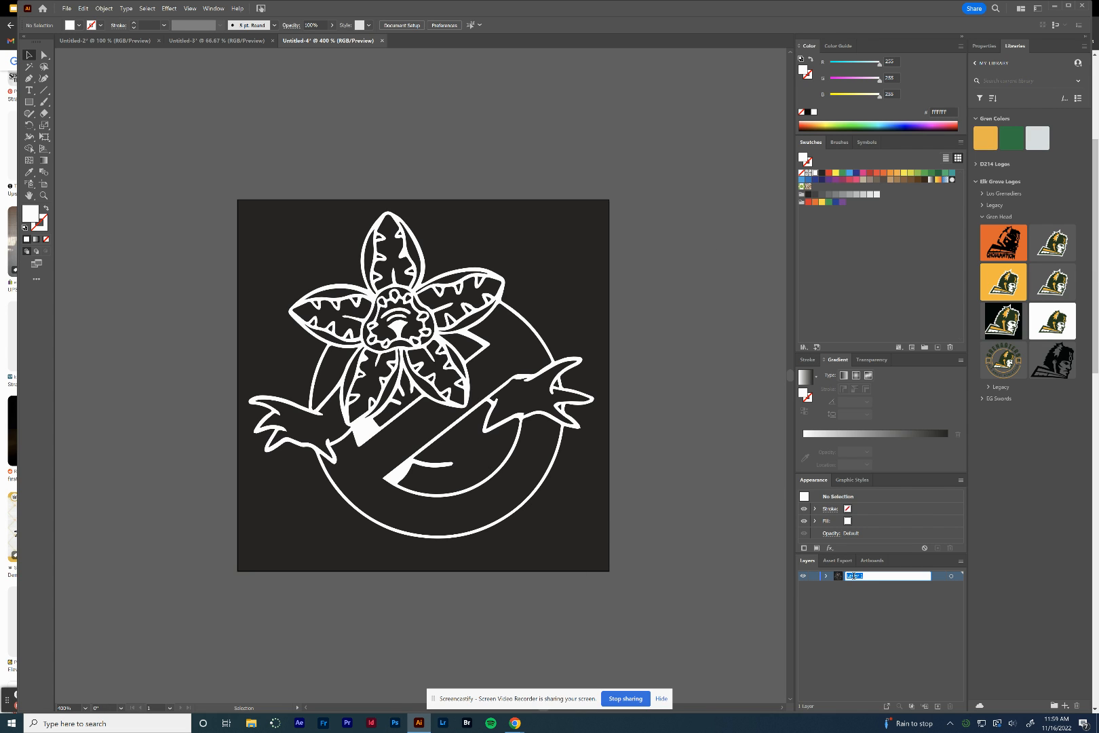
type("Engraving")
key("Return")
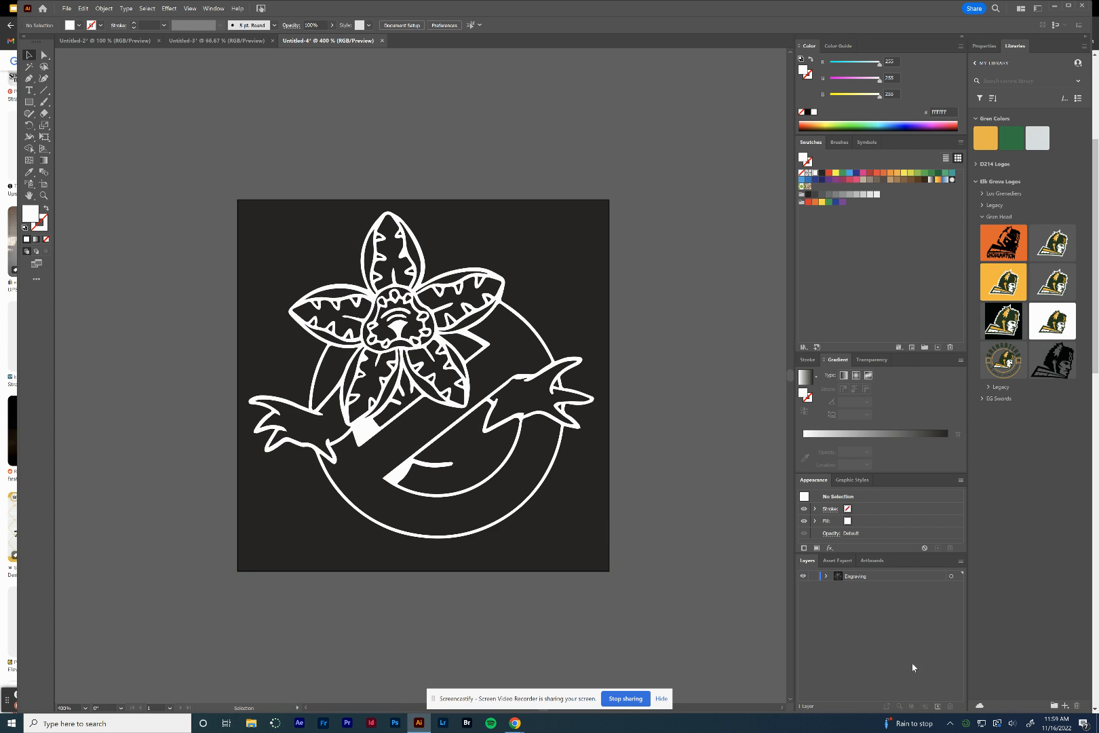
Add a new layer above the Engraving layer and name it Cut
left_click(937, 707)
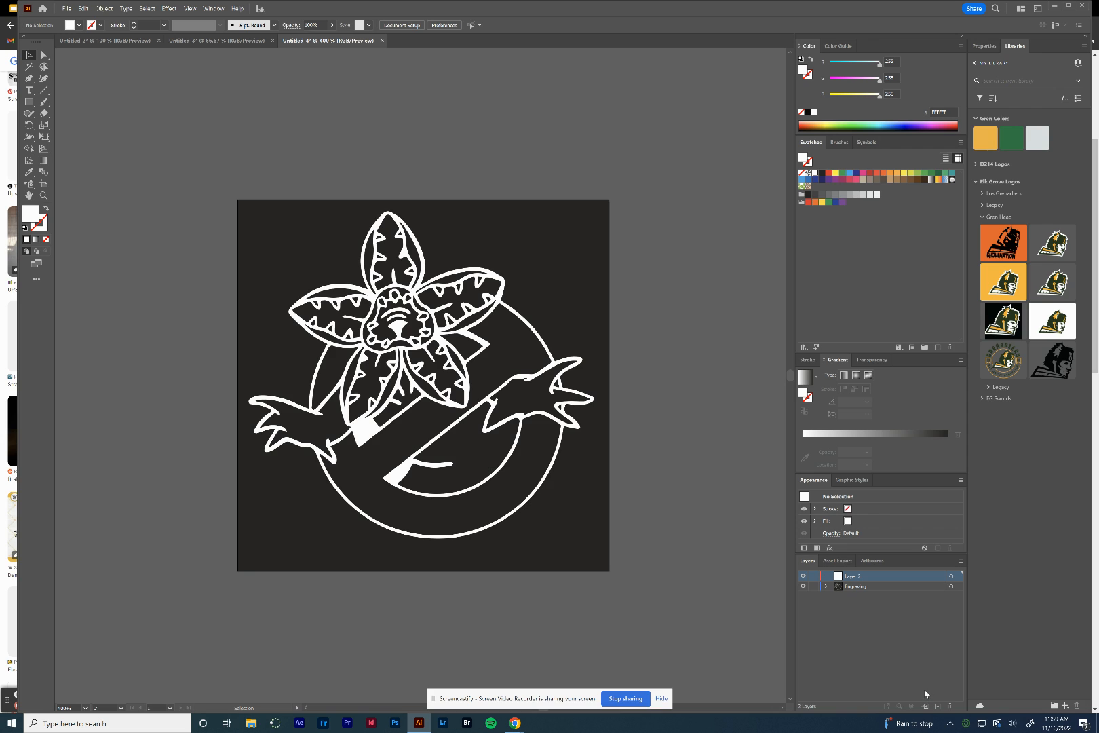
double_click(850, 576)
type("Cut")
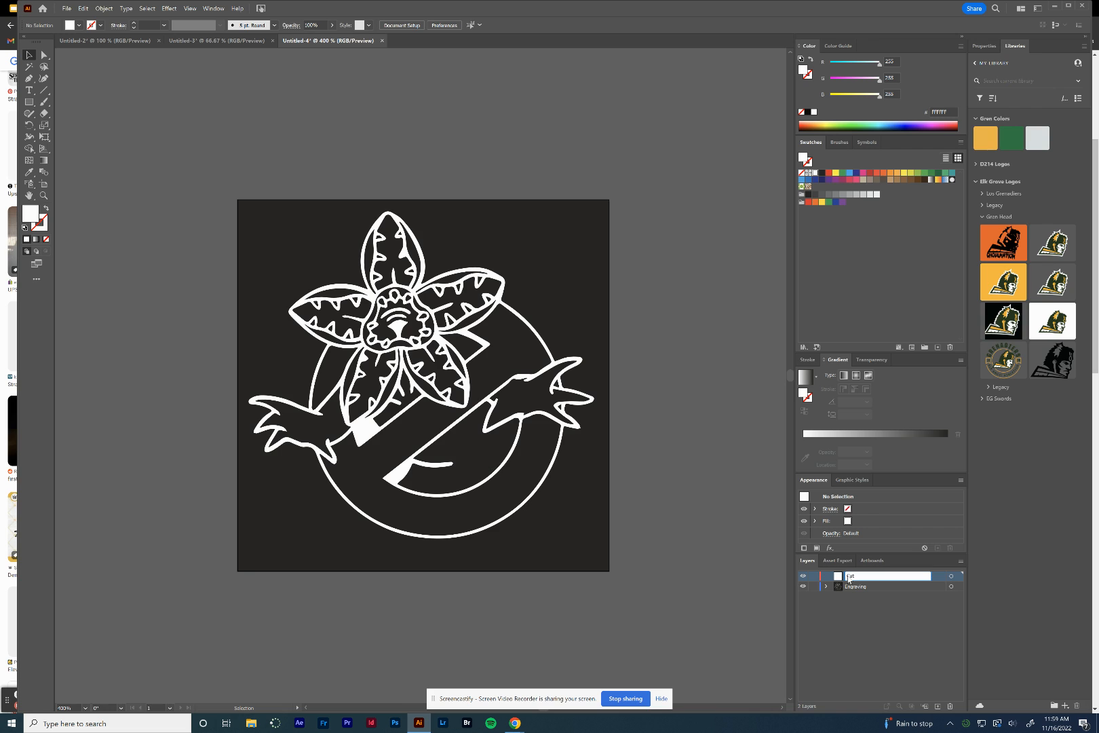
key("Return")
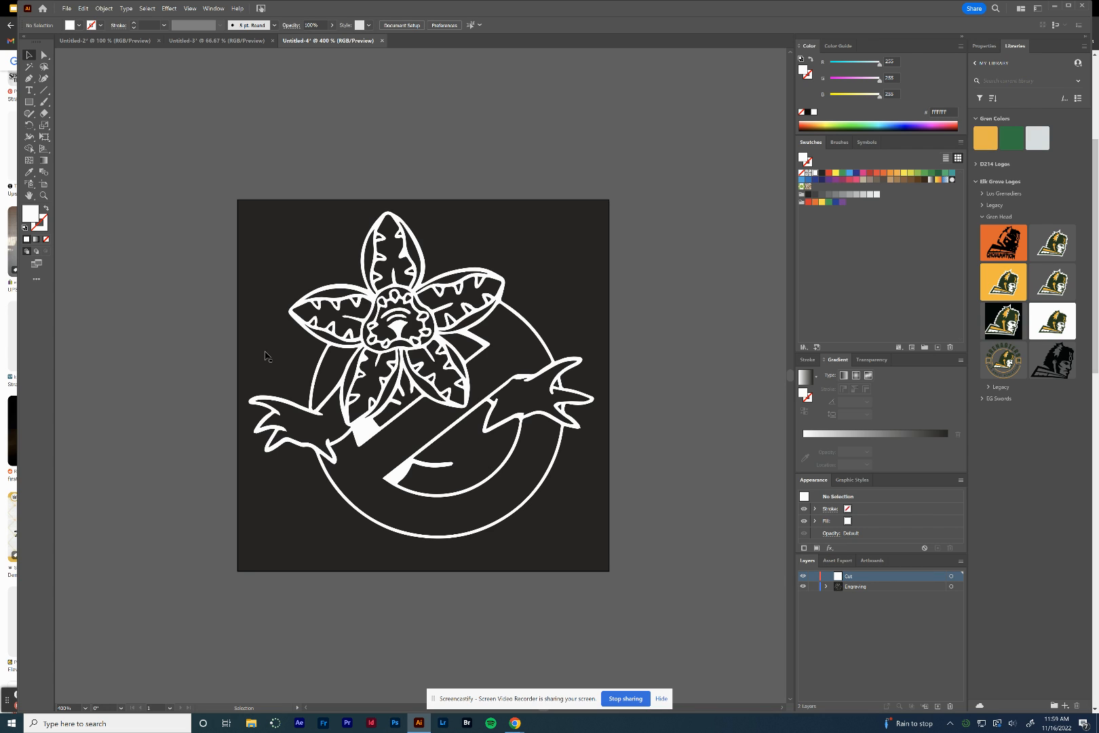
Draw a rectangle about 1.99 by 1.98 in over the artwork on the Cut layer
left_click(28, 103)
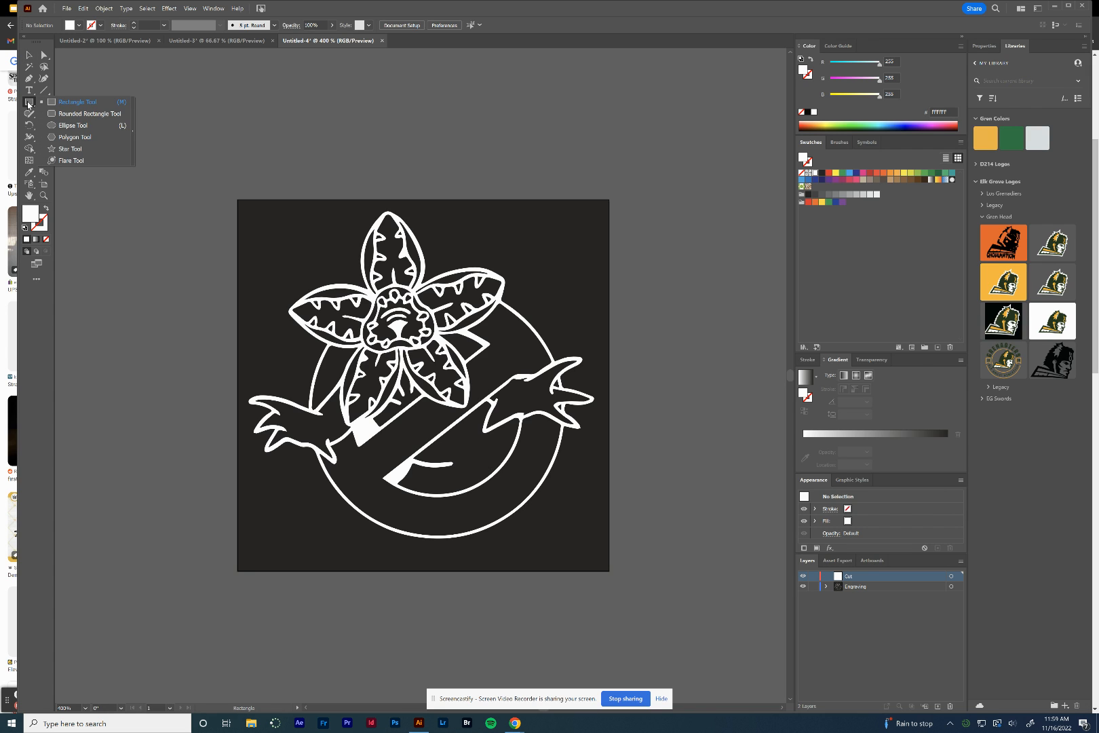
left_click(70, 124)
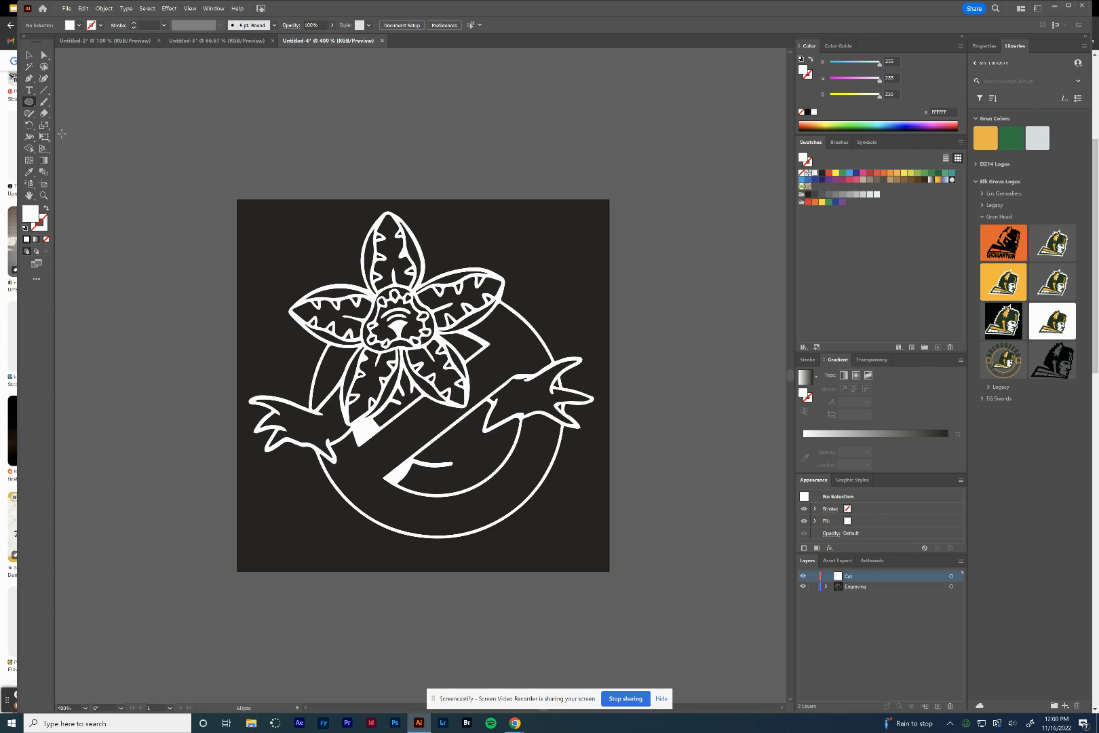
left_click(29, 102)
left_click(55, 103)
mouse_move(238, 200)
left_mouse_down()
mouse_move(595, 541)
mouse_move(608, 569)
left_mouse_up()
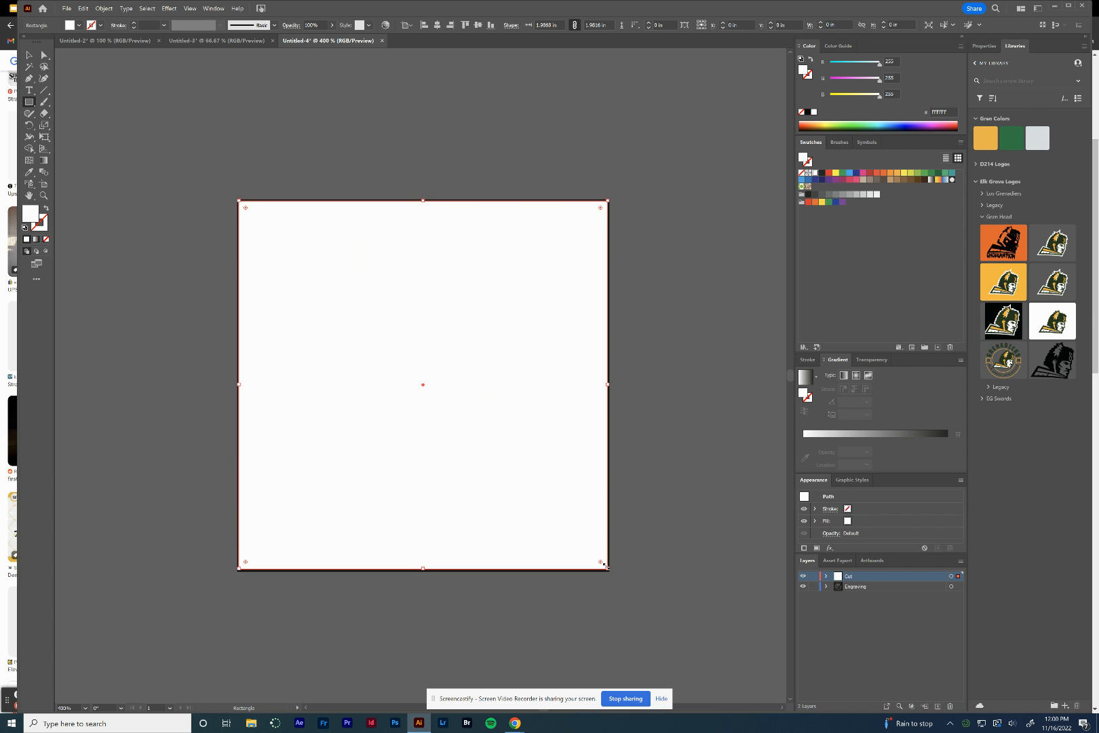
Remove the rectangle's fill and give it a pure red stroke, RGB 255, 0, 0
left_click(47, 240)
left_click(42, 228)
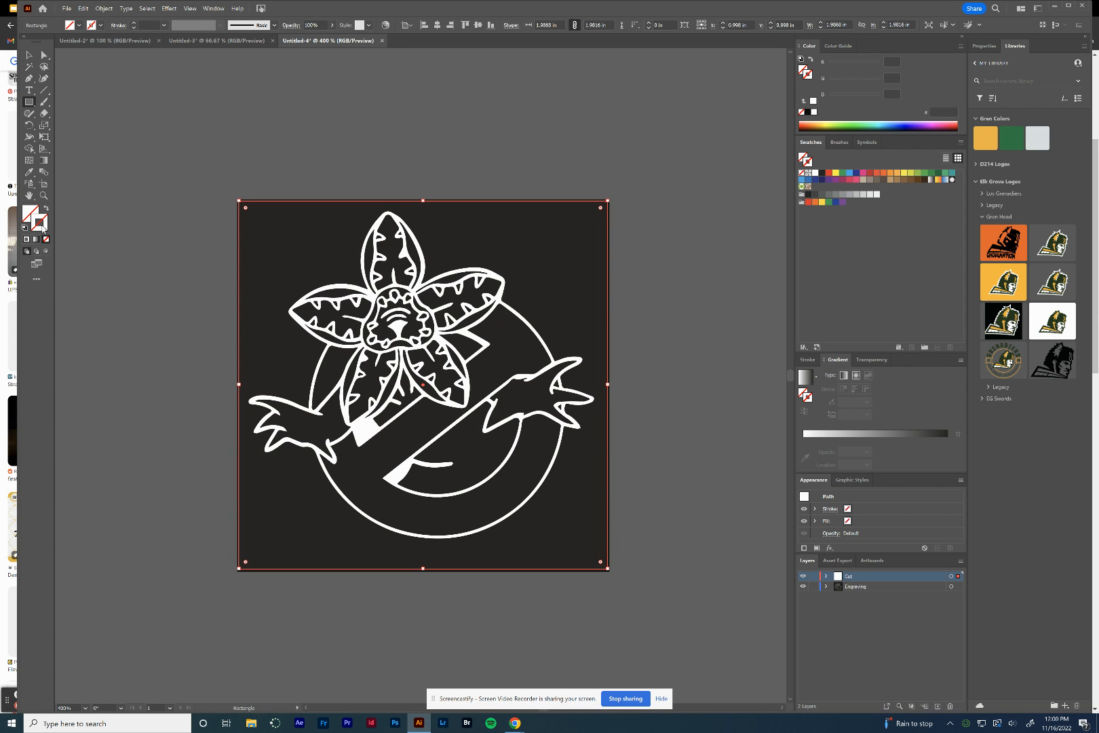
left_click(805, 127)
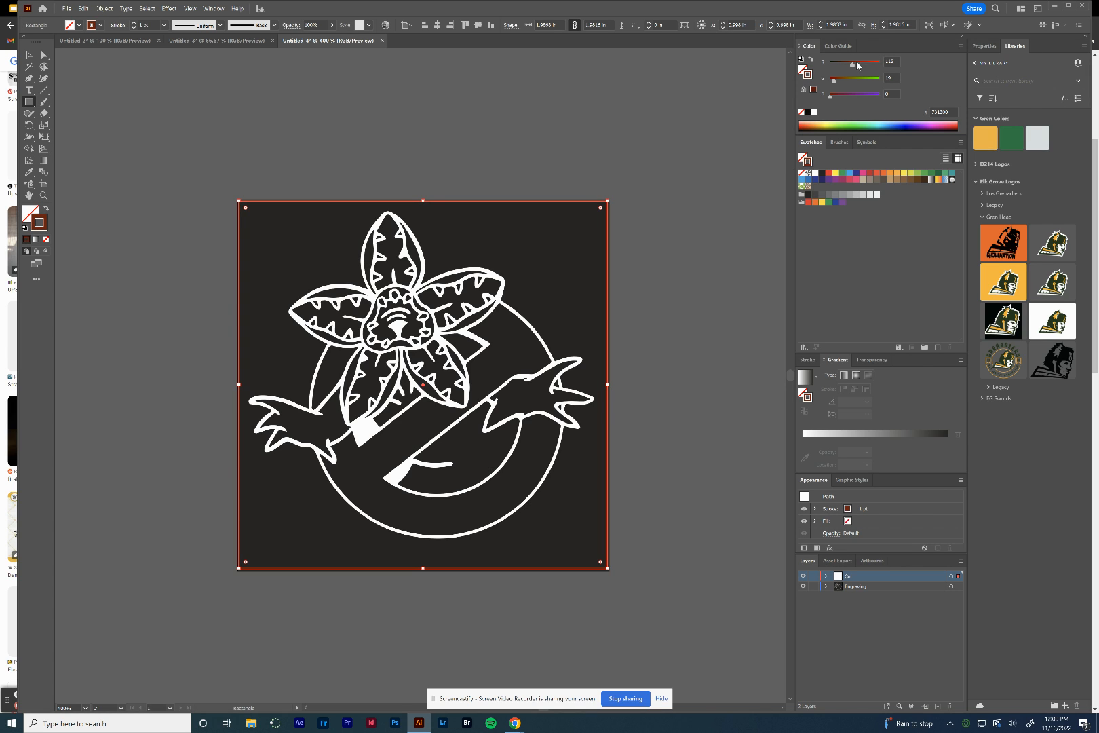
mouse_move(852, 66)
left_mouse_down()
mouse_move(881, 62)
mouse_move(821, 82)
left_mouse_up()
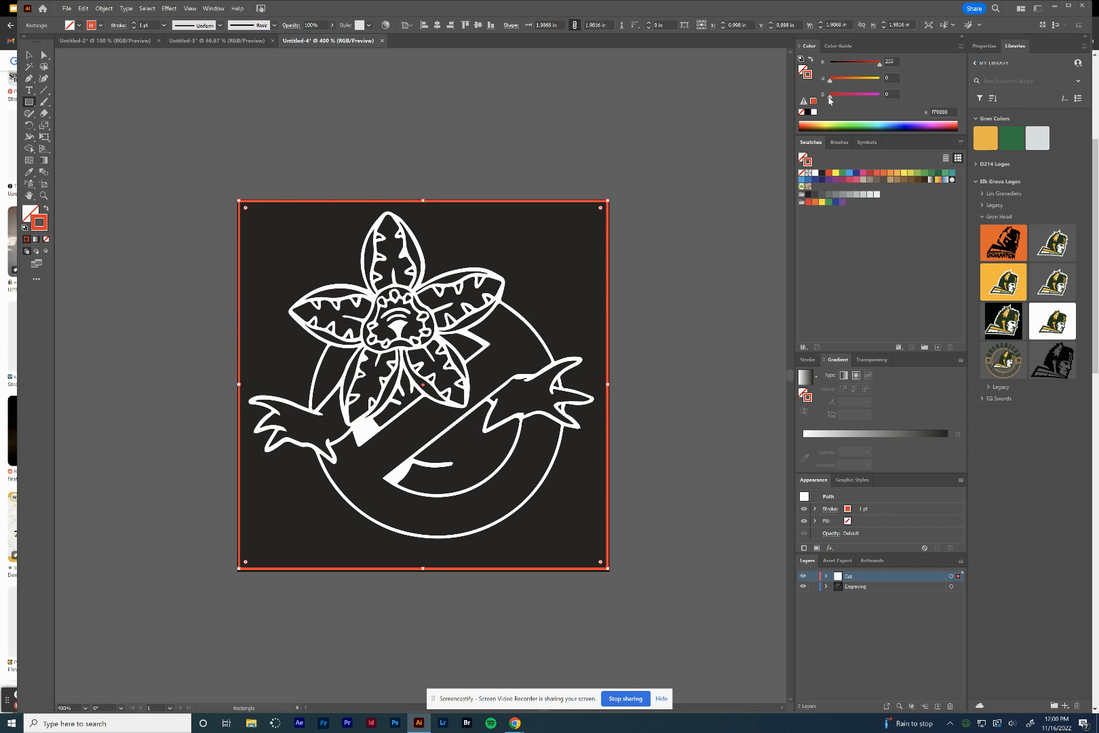
Select all the dark areas on the Engraving layer with the Magic Wand and set their fill to pure black, RGB 0, 0, 0
left_click(29, 55)
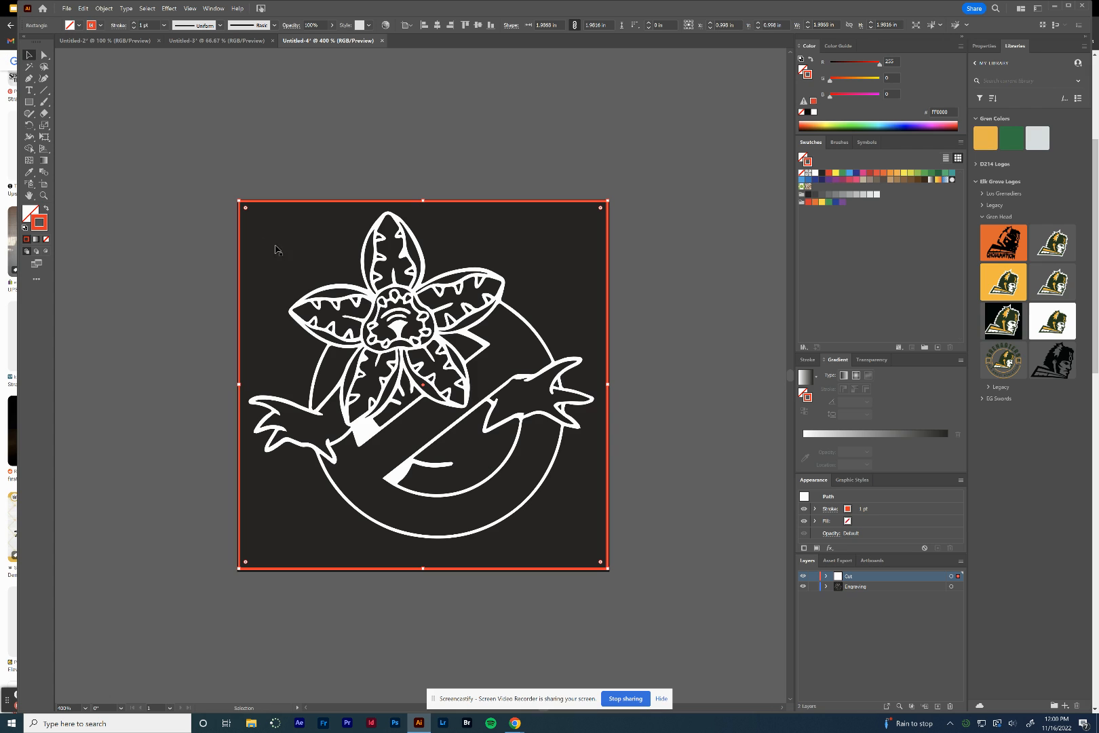
left_click(302, 255)
left_click(30, 214)
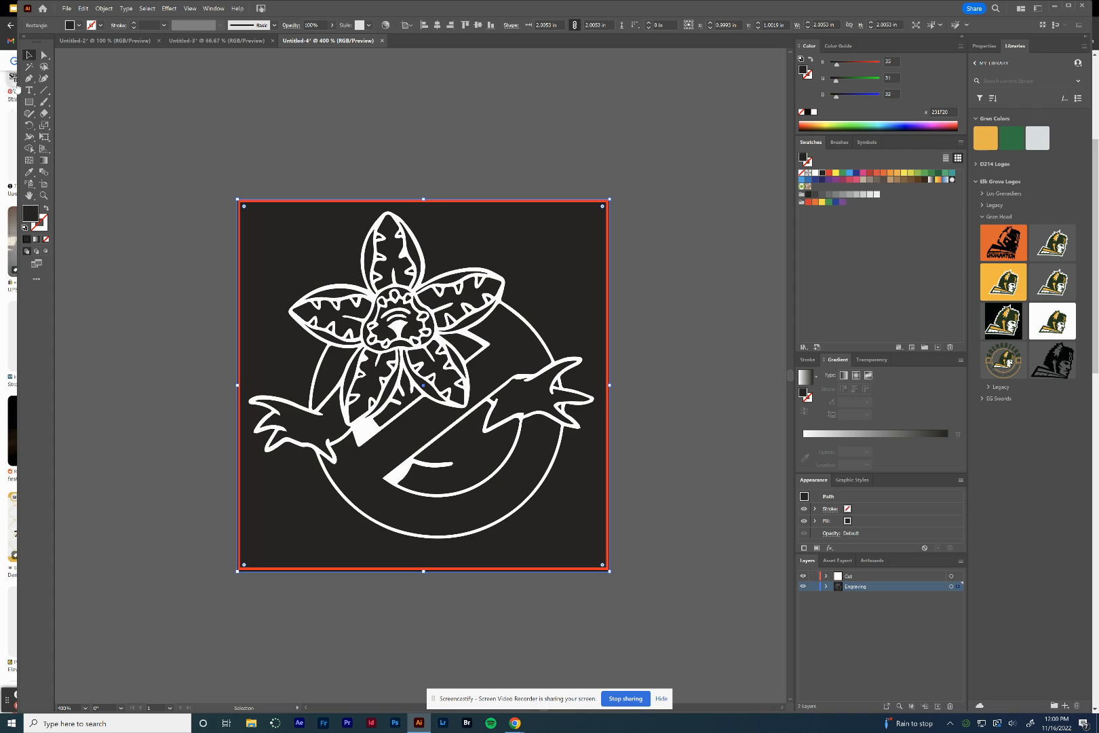
left_click(28, 67)
left_click(271, 222)
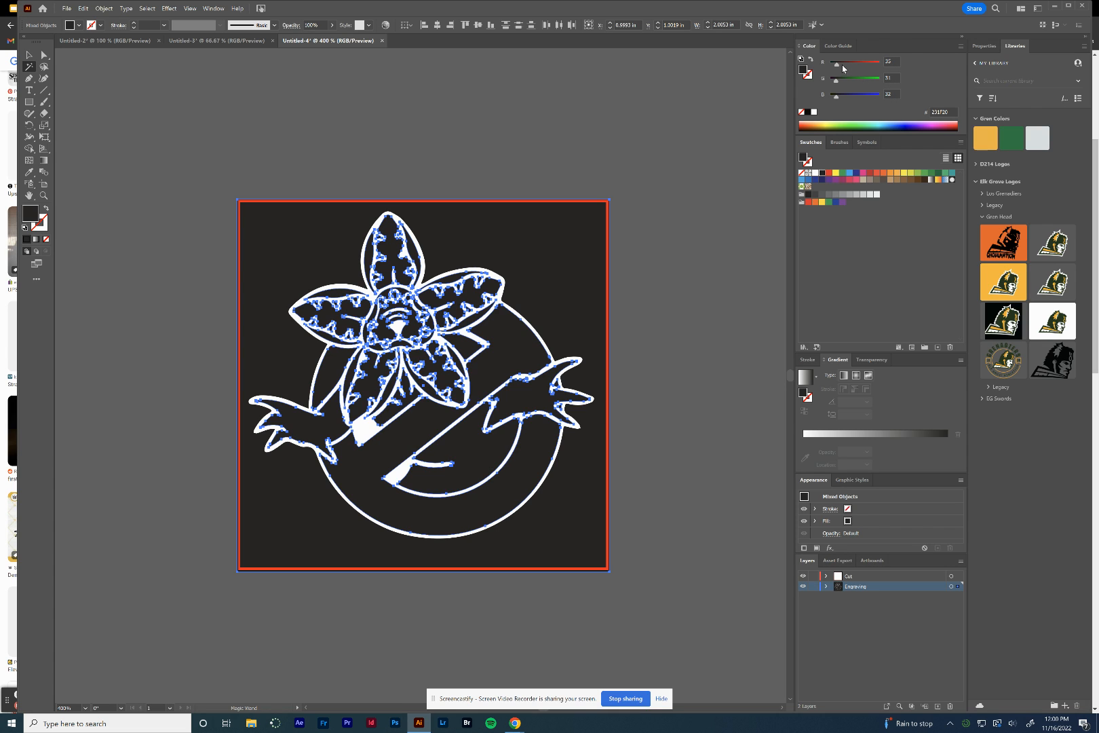
left_click_drag(838, 66, 827, 95)
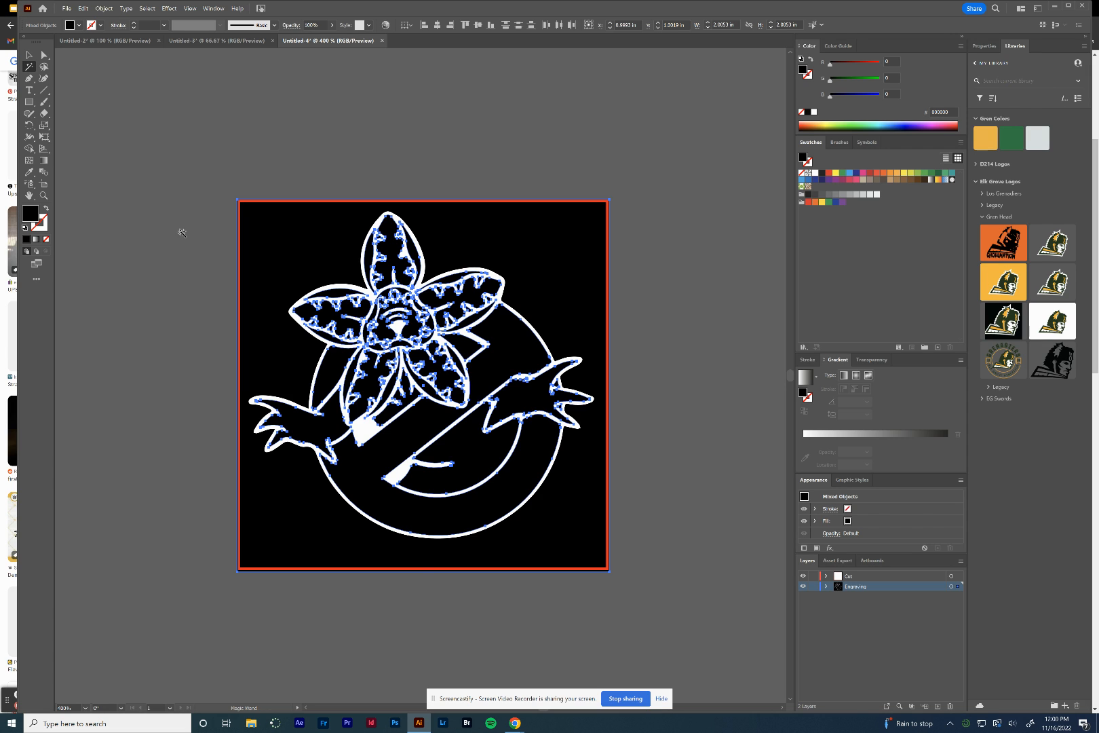
left_click(29, 54)
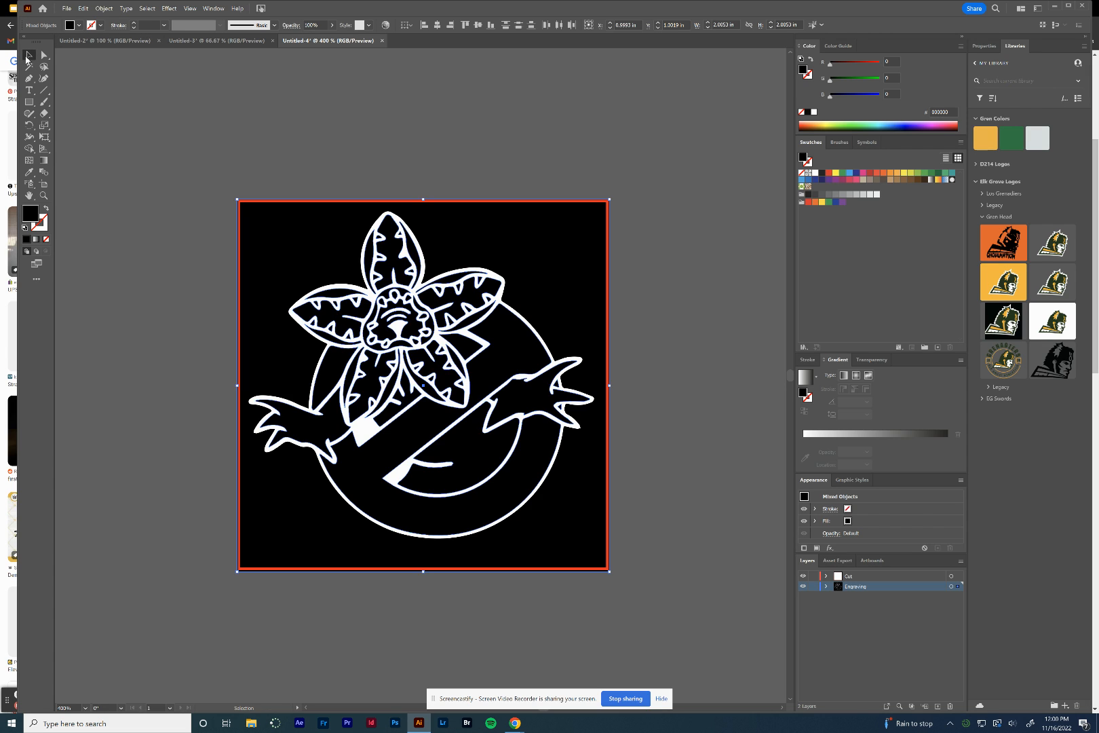
left_click(285, 205)
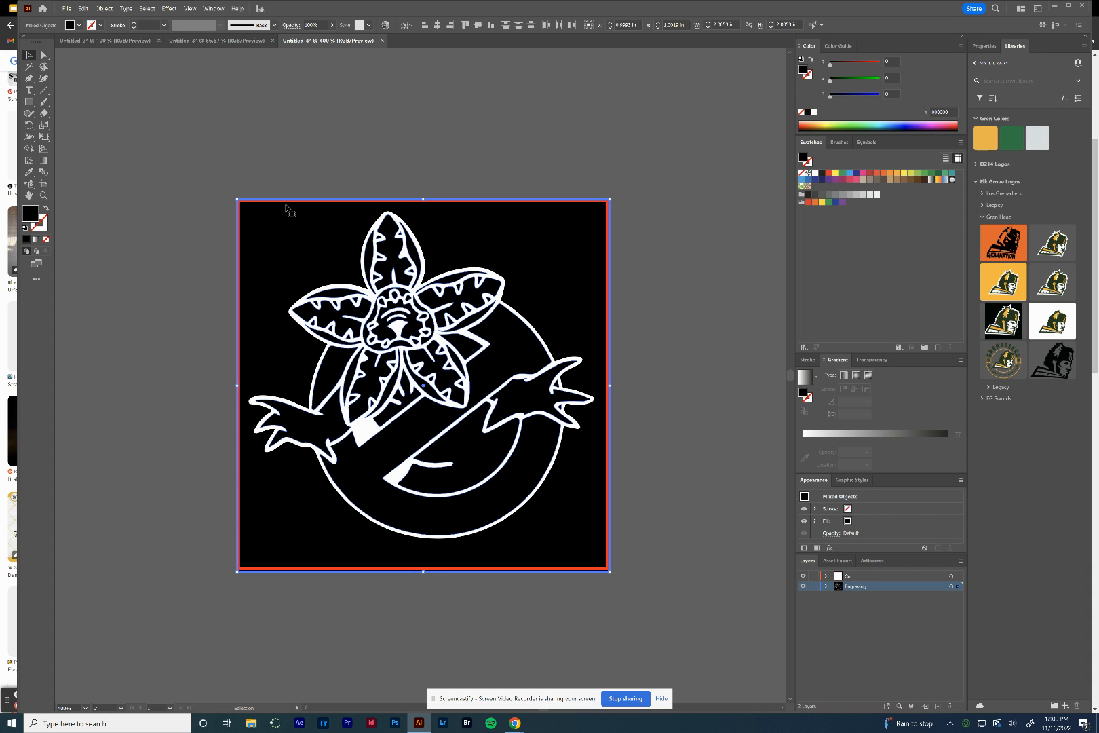
Select the red rectangle on the Cut layer, set its stroke weight to 0.003 pt and deselect it
left_click(951, 577)
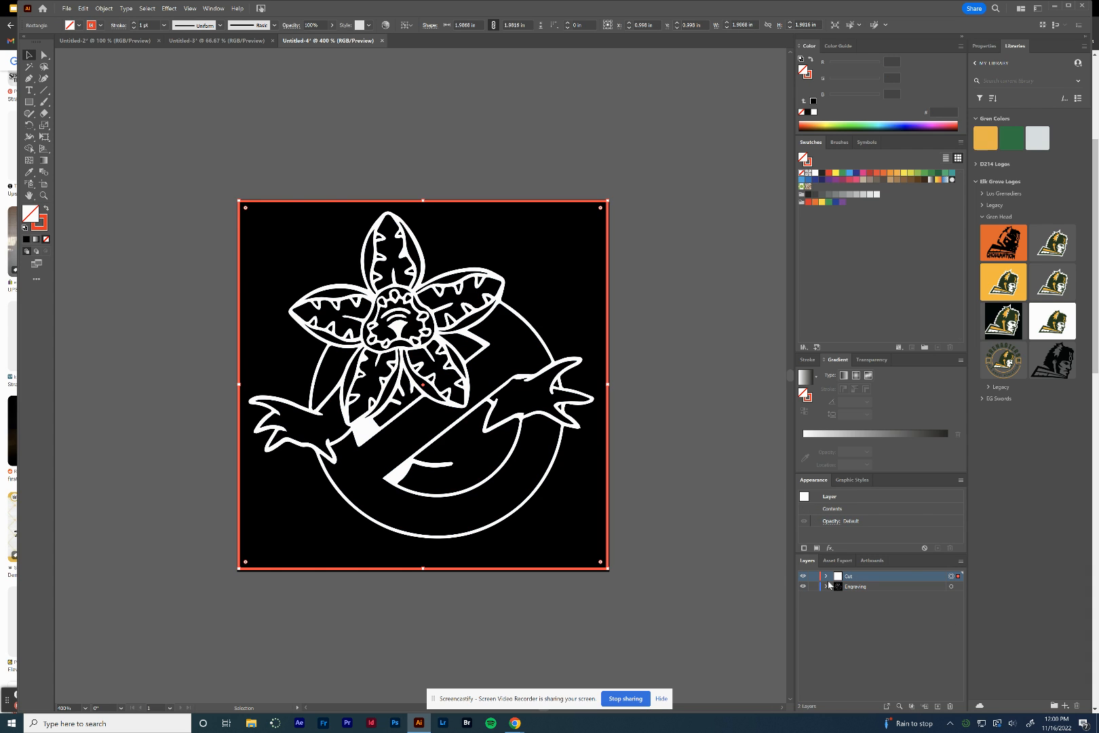
left_click(45, 230)
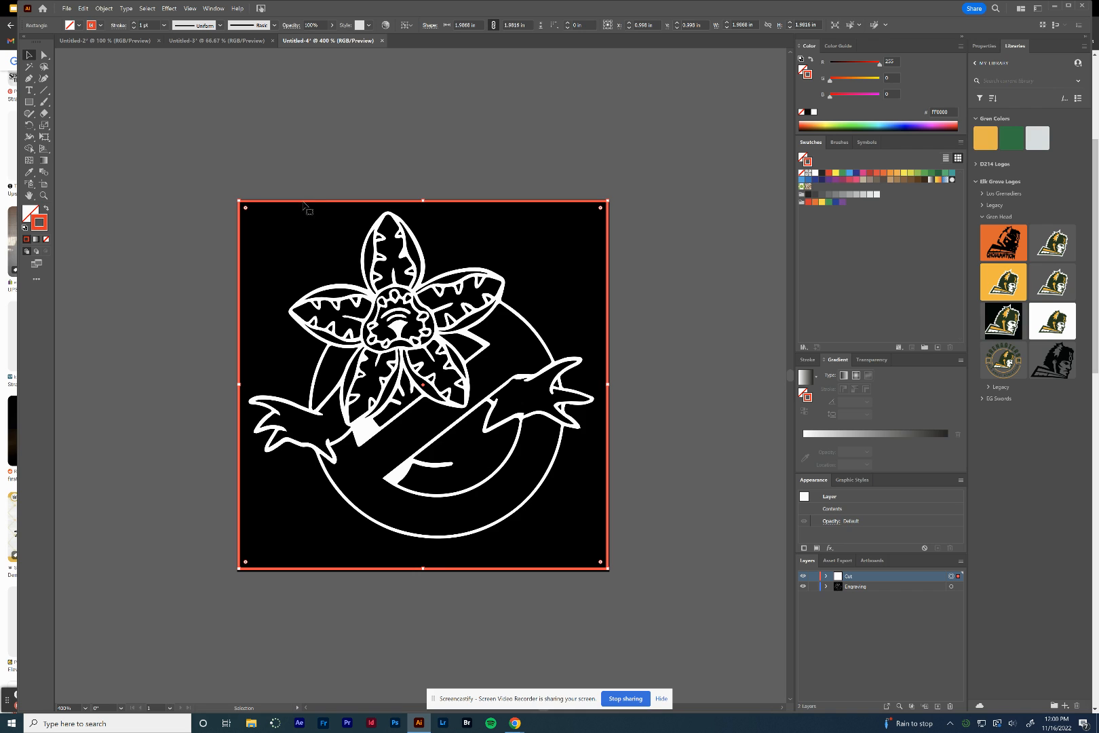
left_click(146, 25)
type("003")
key("Return")
left_click(184, 249)
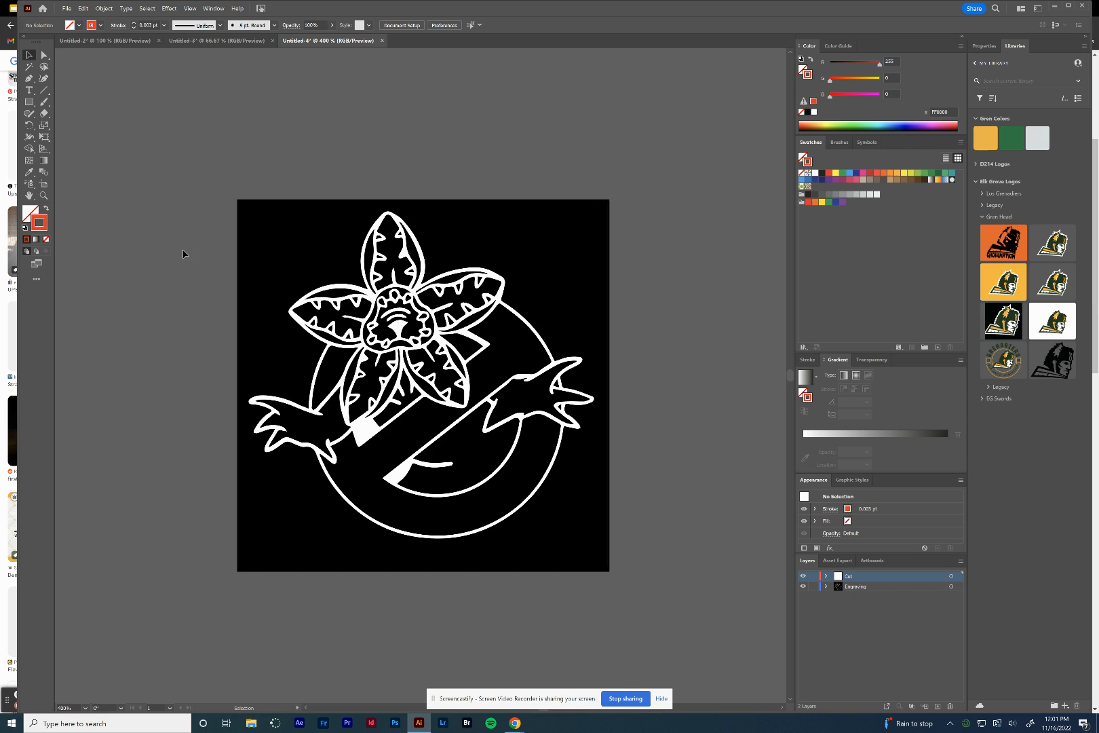
Set the red cut outline's stroke weight to 1 pt and deselect it
left_click(264, 202)
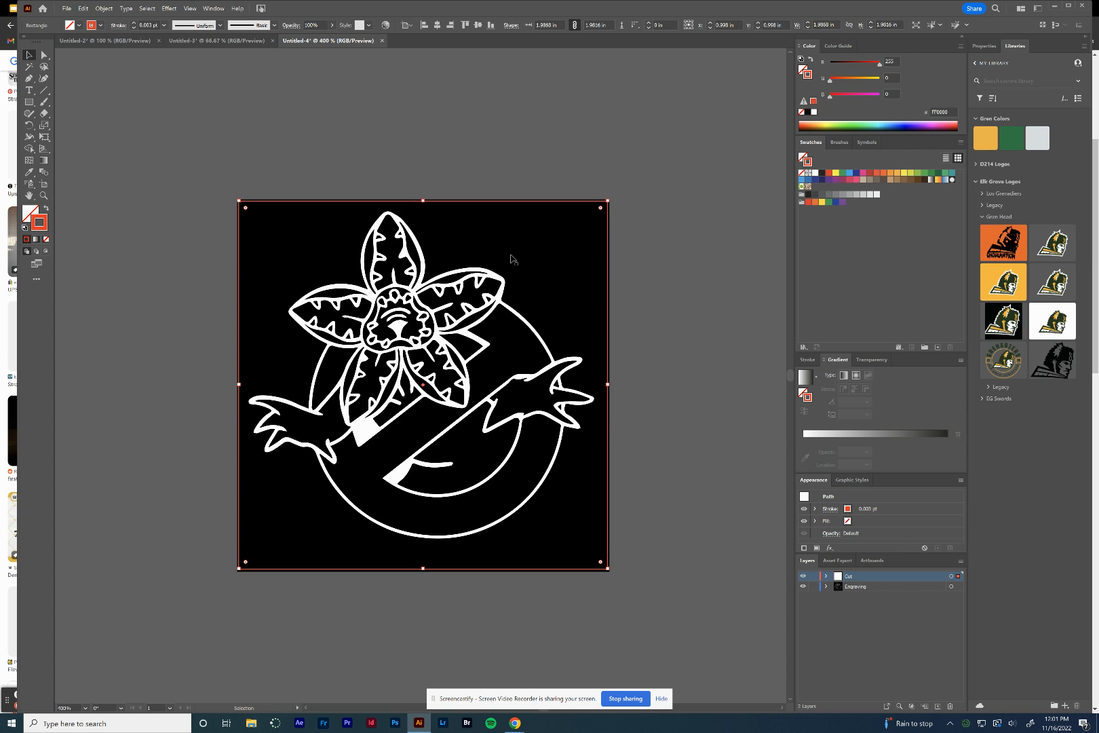
left_click(288, 151)
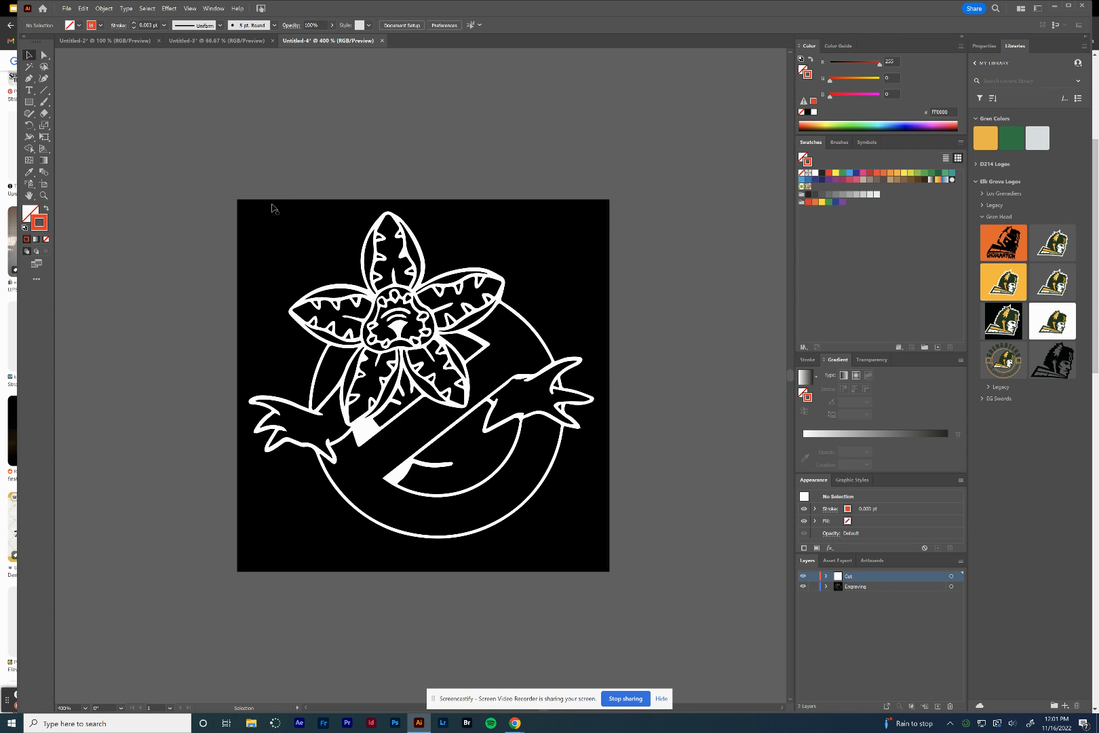
left_click(271, 202)
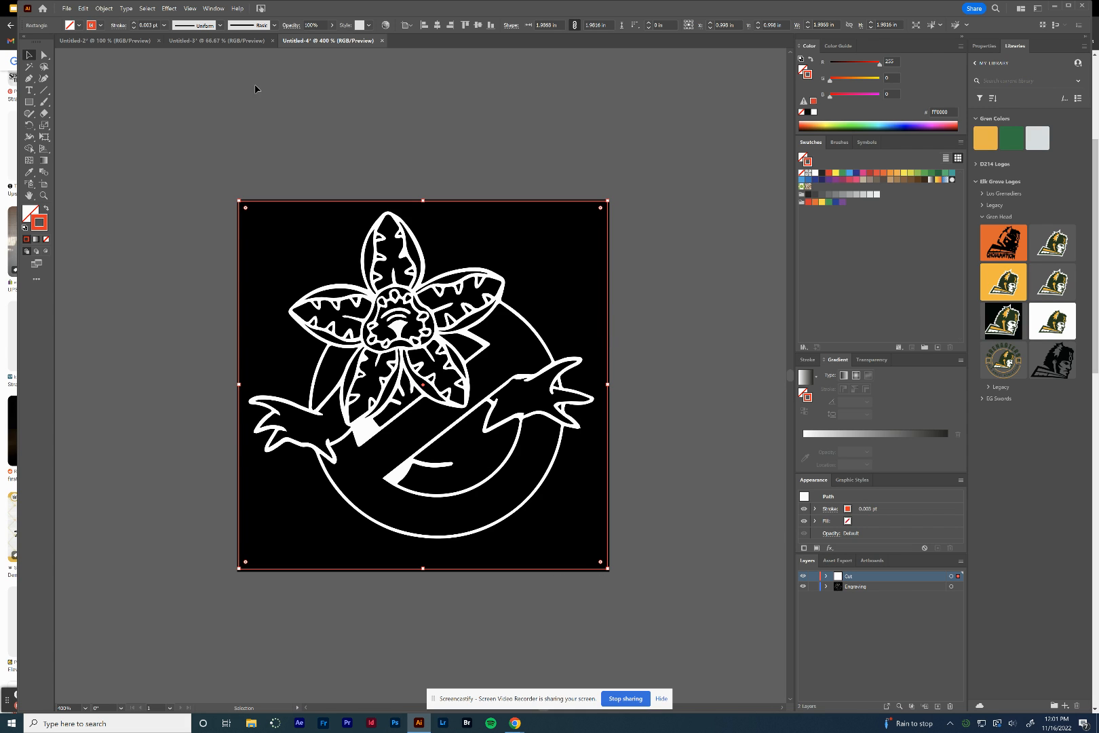
left_click(158, 24)
type("1pt")
left_click(261, 71)
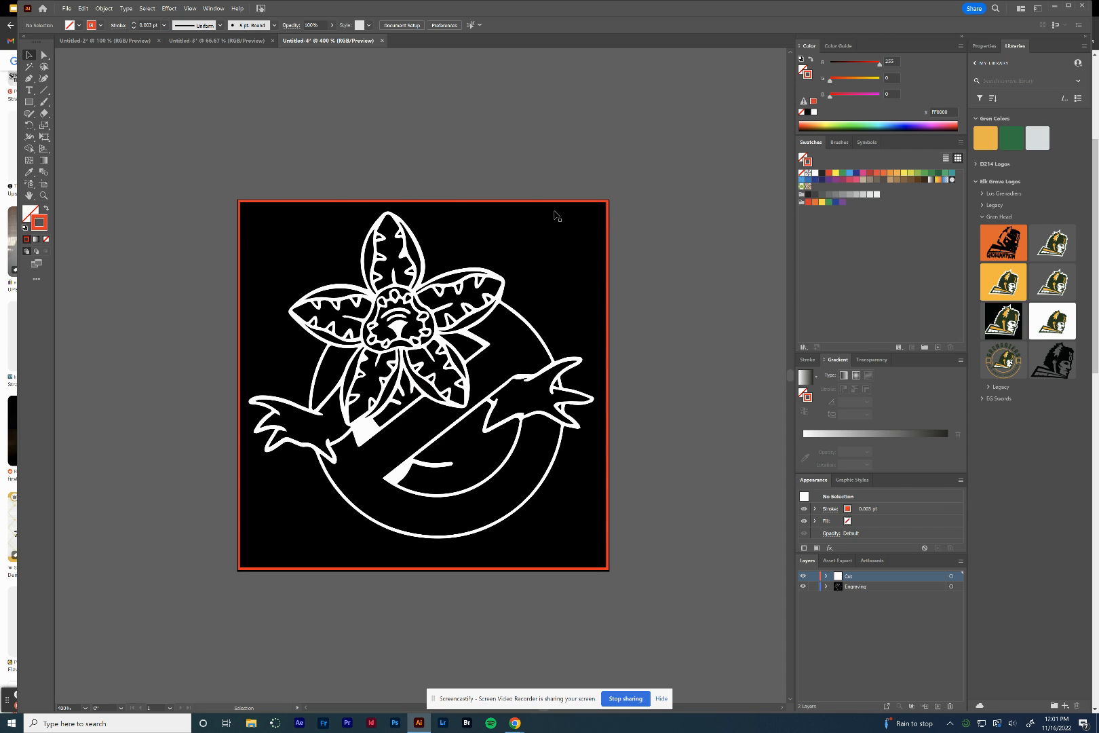
Return the cut outline's stroke weight to 0.003 pt and clear the selection
left_click(504, 201)
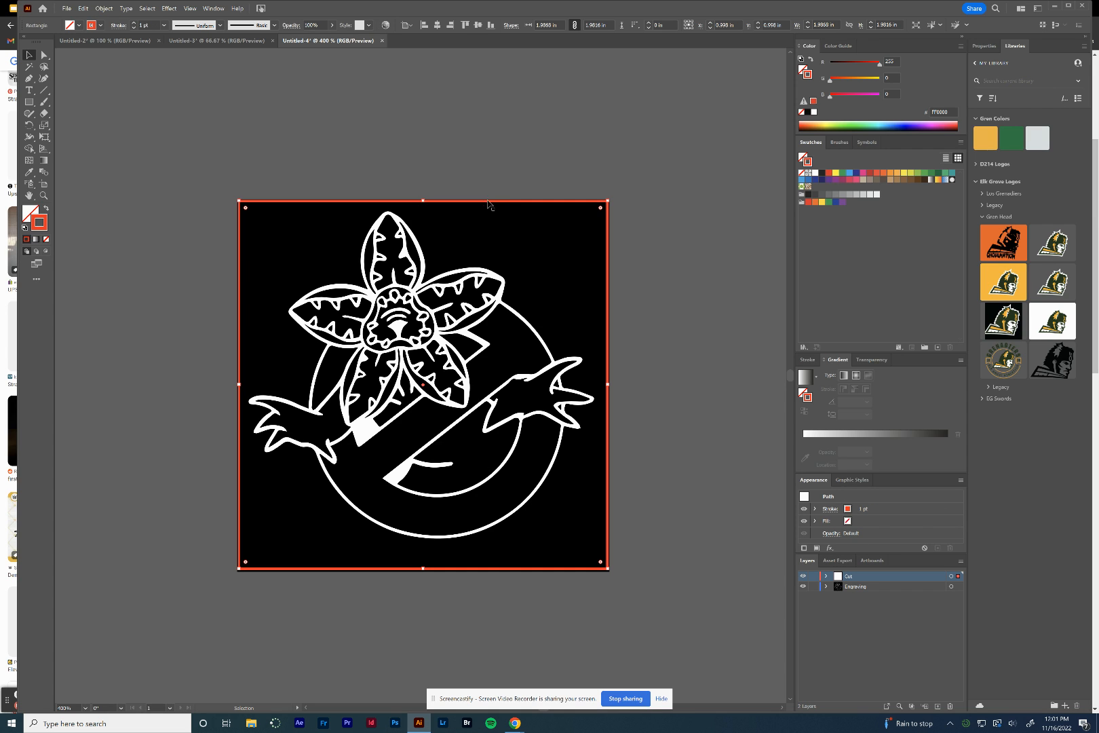
left_click(153, 22)
left_click_drag(153, 22, 116, 26)
type(".003")
key("Return")
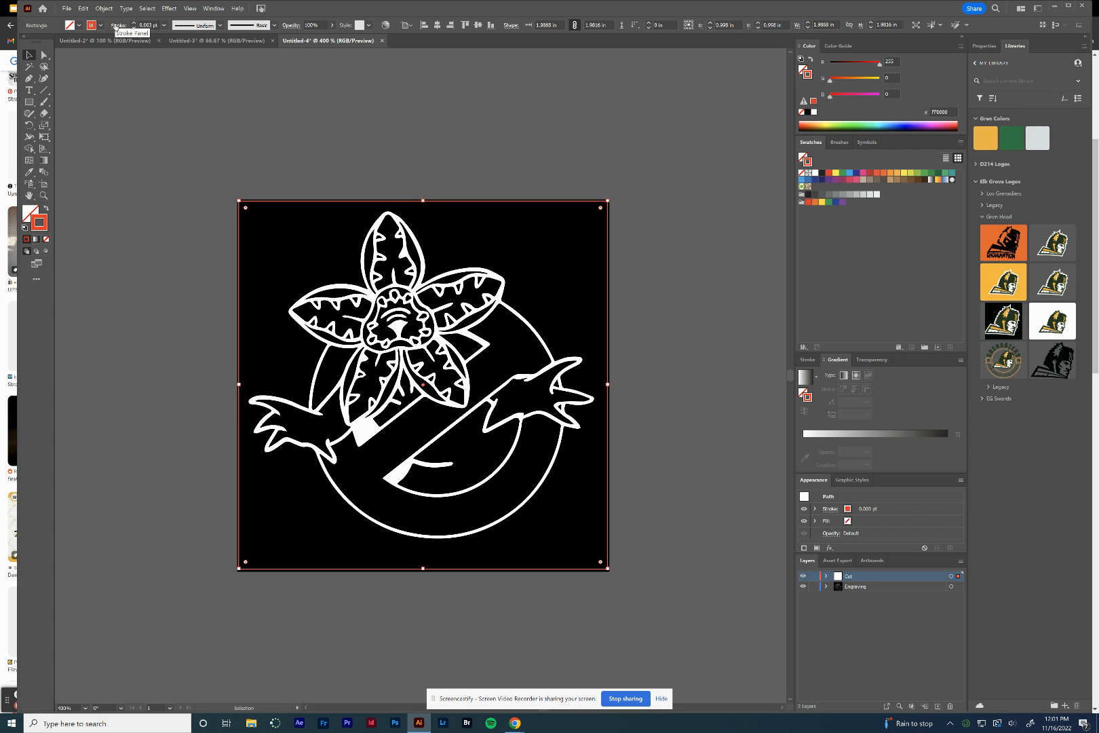
left_click(313, 95)
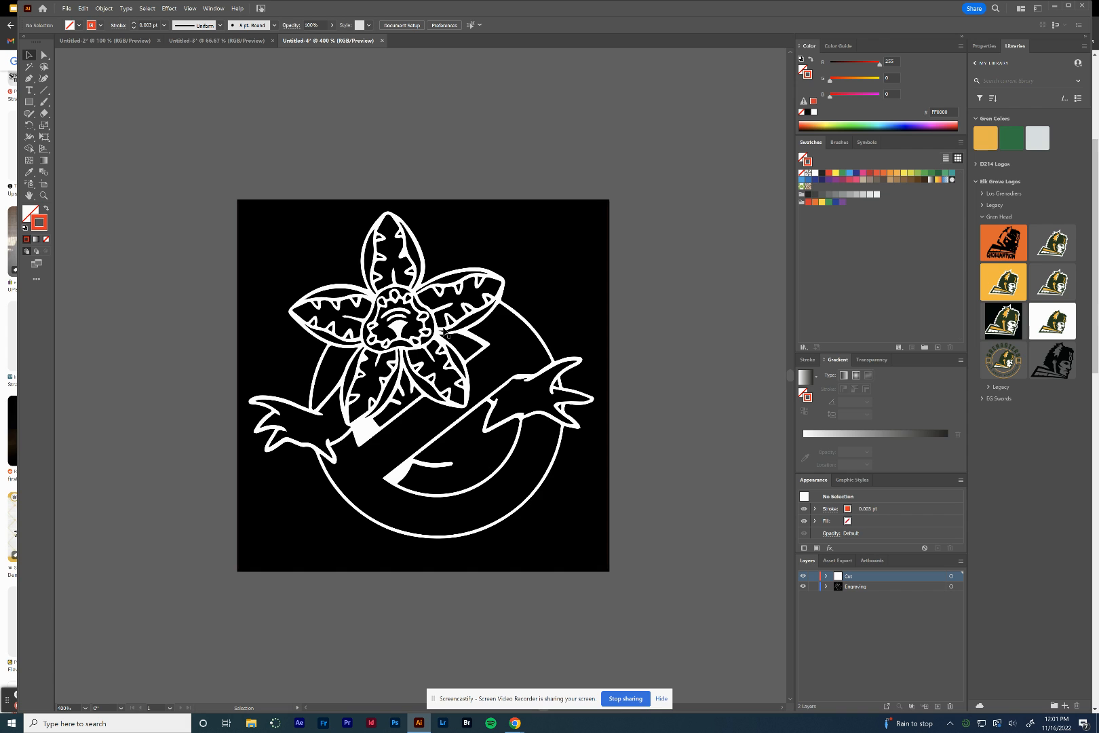
Reflect all the Engraving layer's artwork across the vertical axis and deselect it
left_click(950, 587)
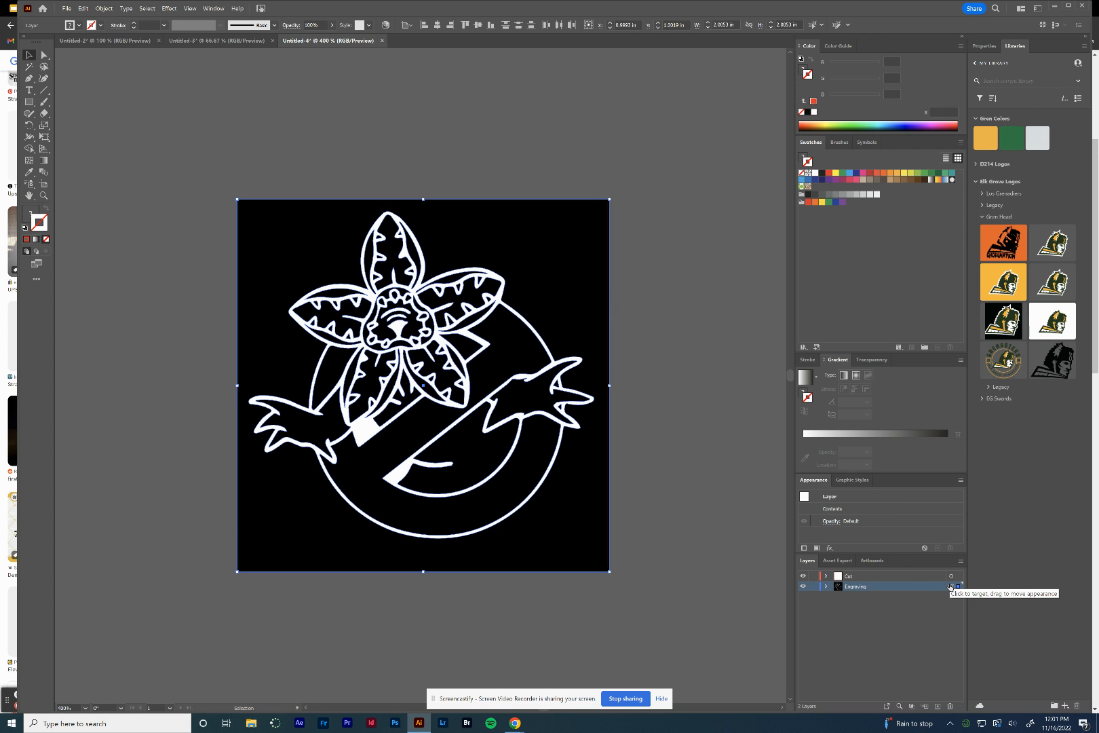
left_click(105, 10)
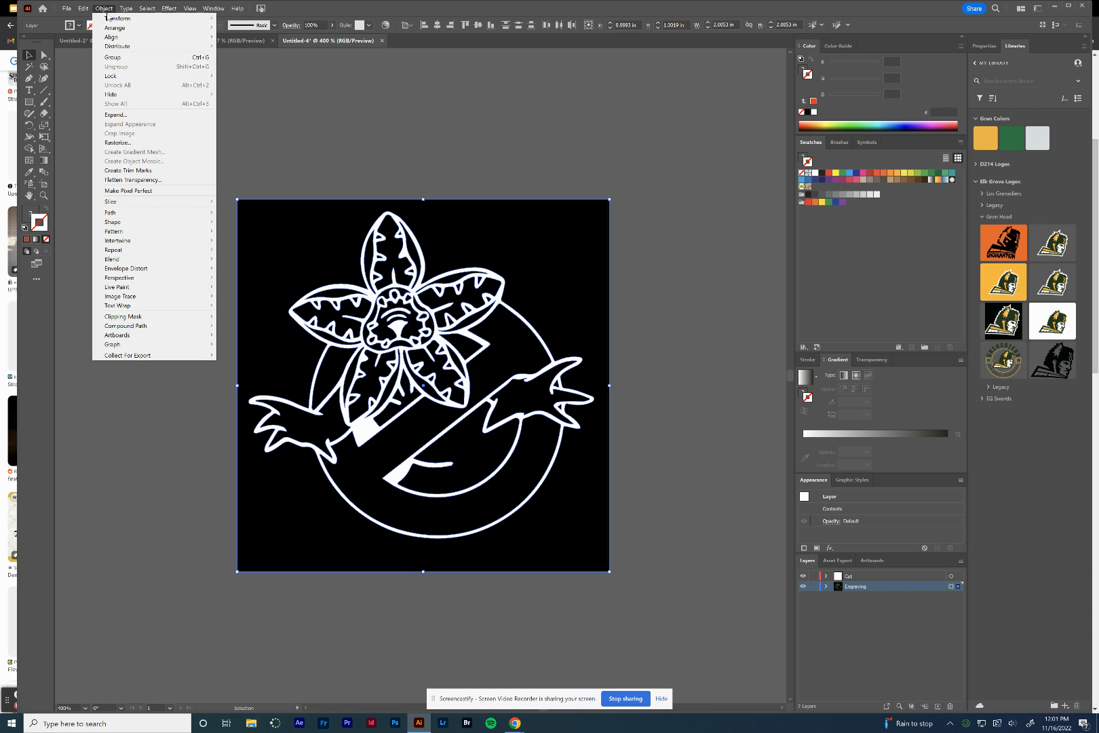
mouse_move(112, 18)
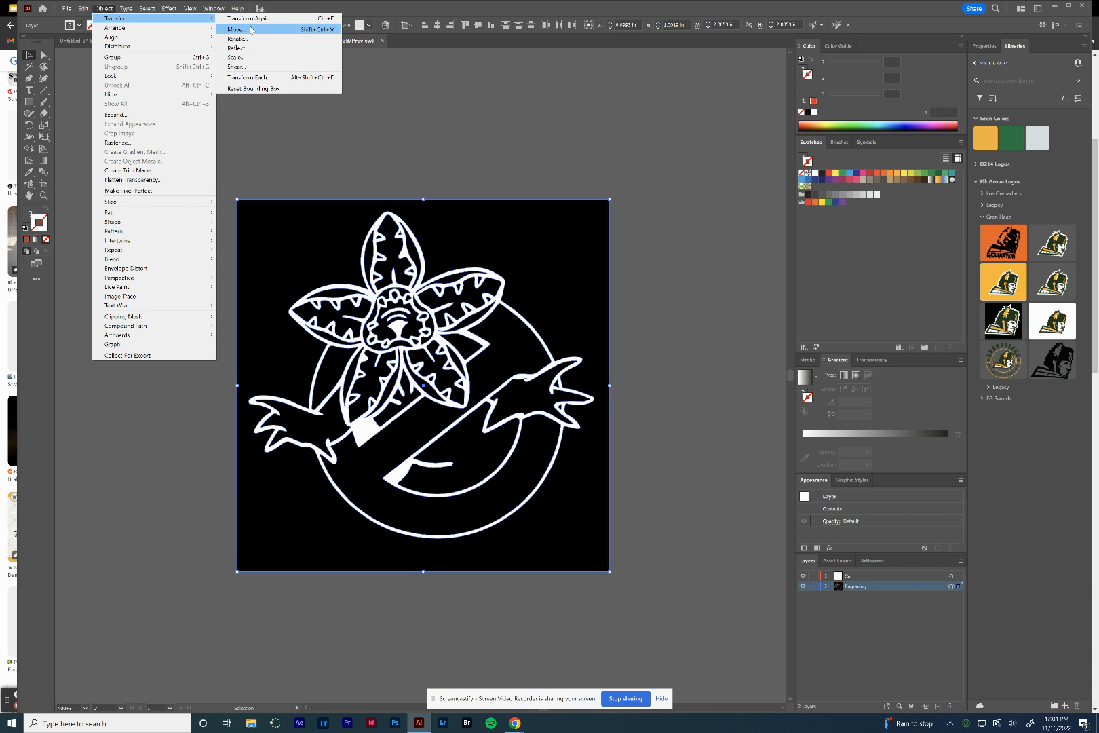
left_click(247, 51)
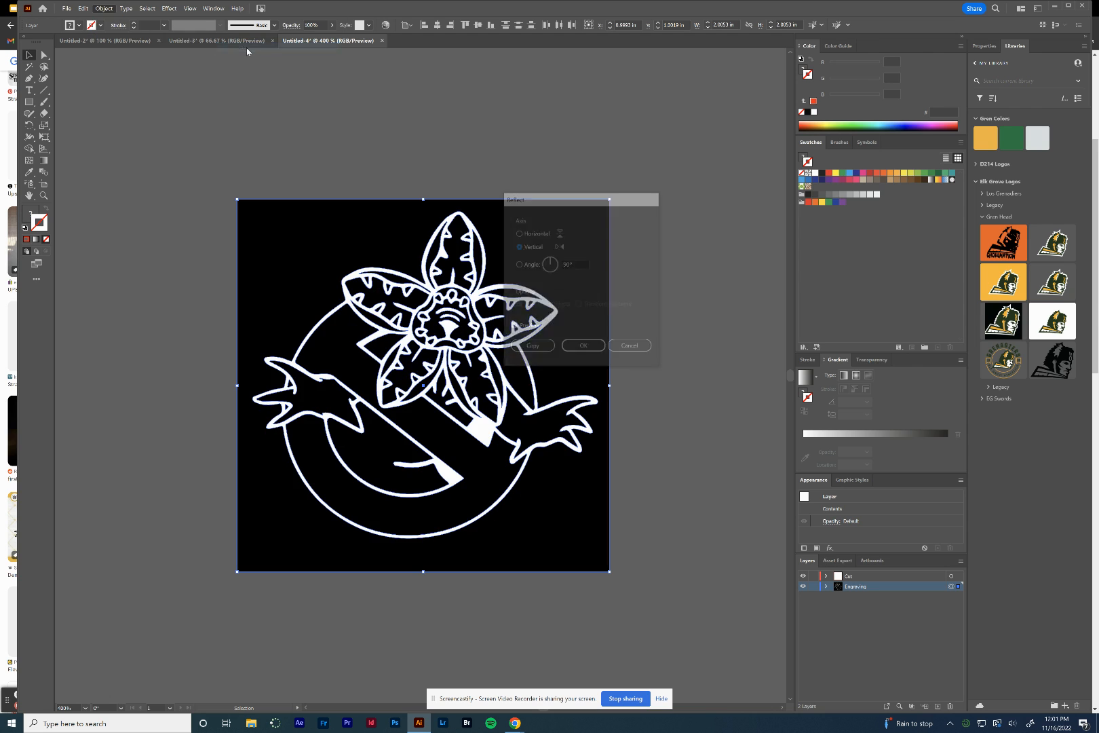
left_click(587, 350)
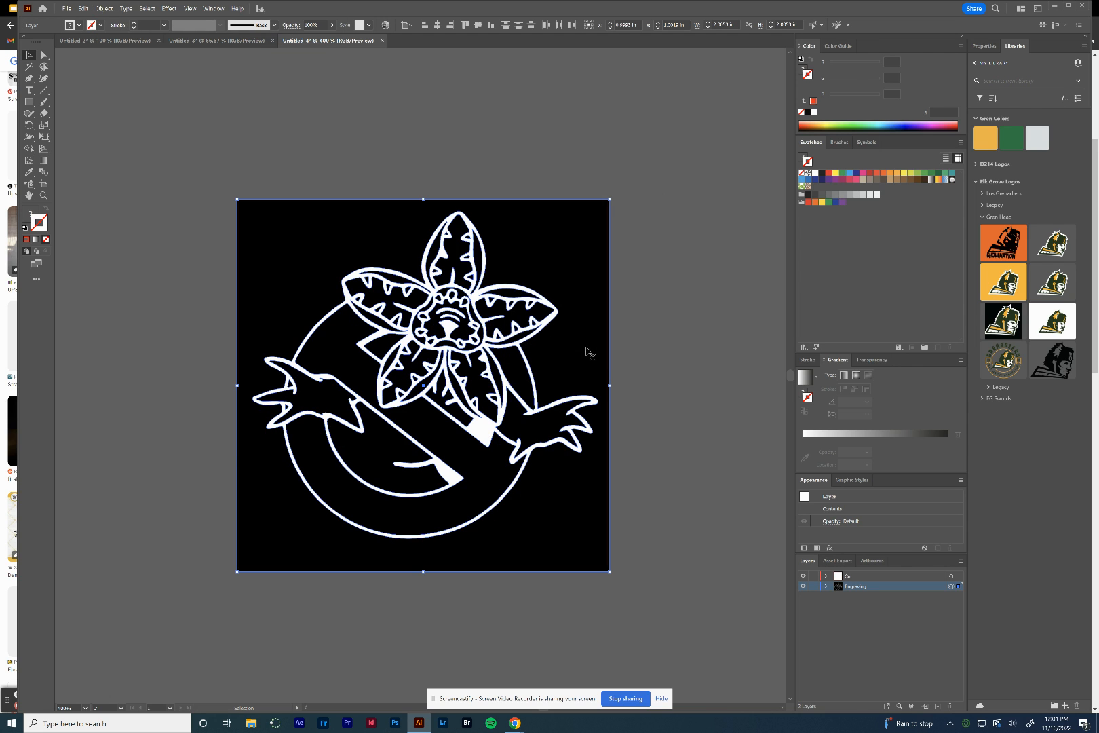
left_click(683, 410)
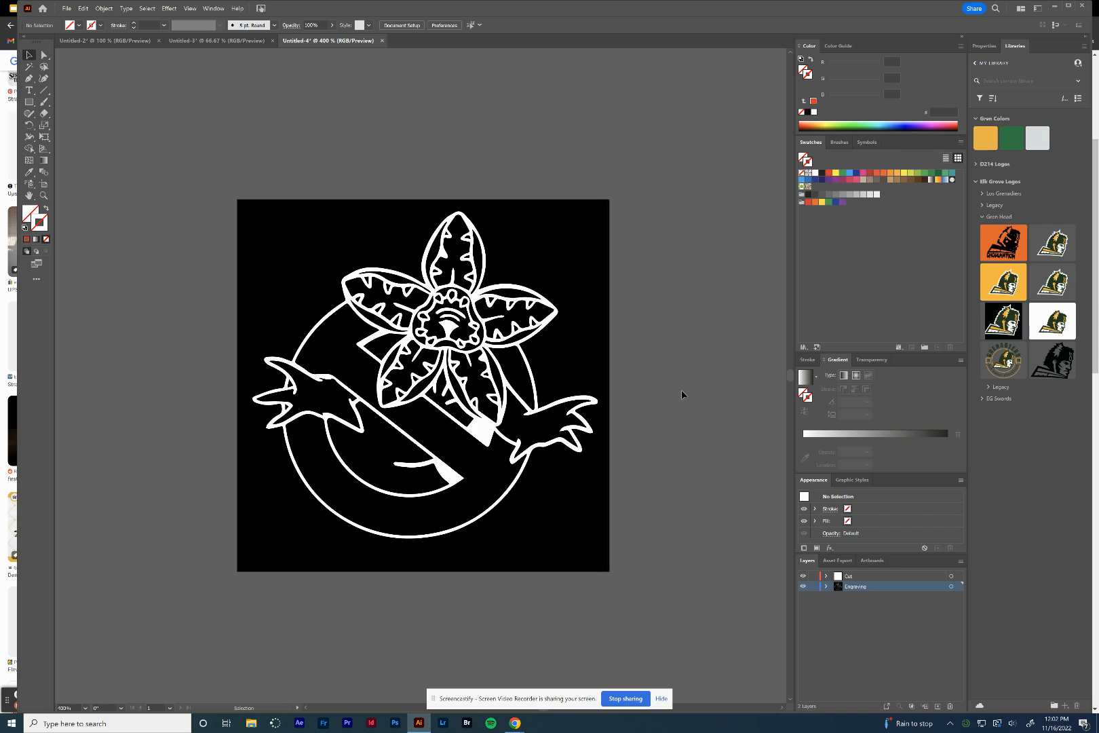